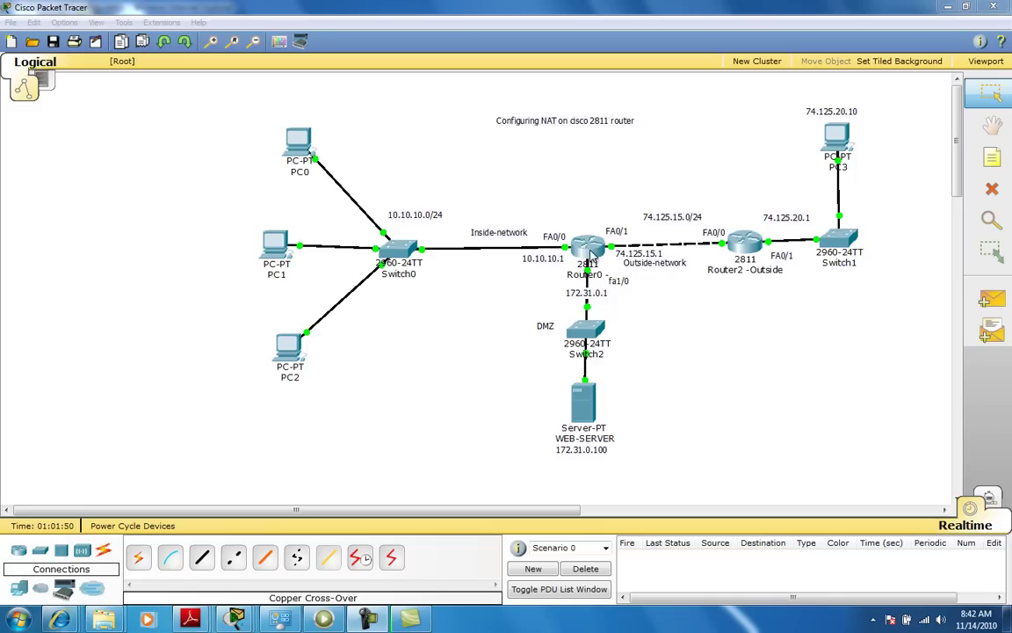
Step: Recall PC3's previous ping in its Command Prompt, then minimize PC3's window
left_click(832, 133)
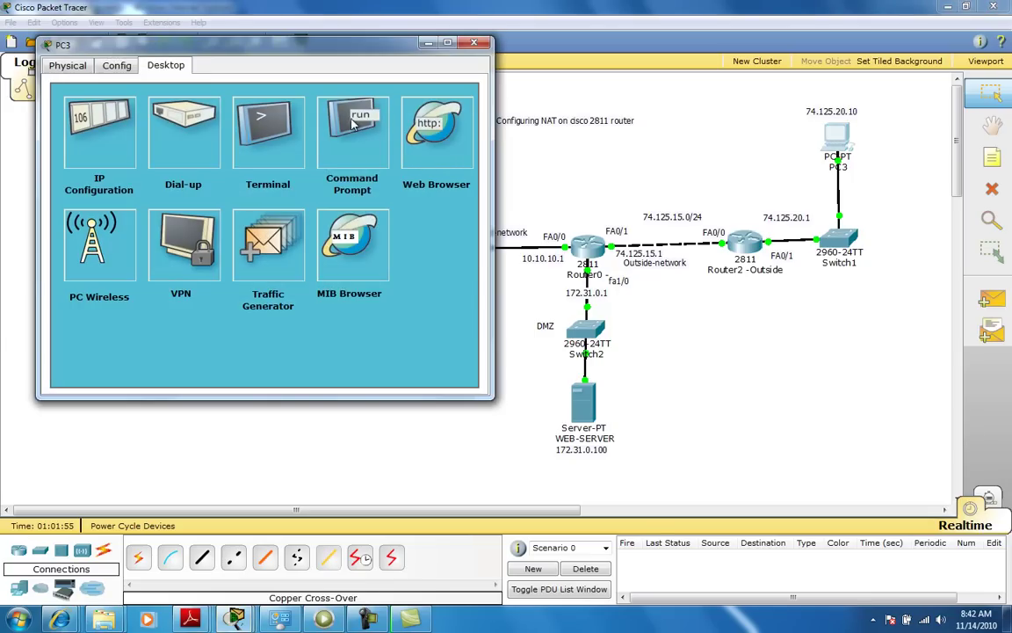
left_click(331, 132)
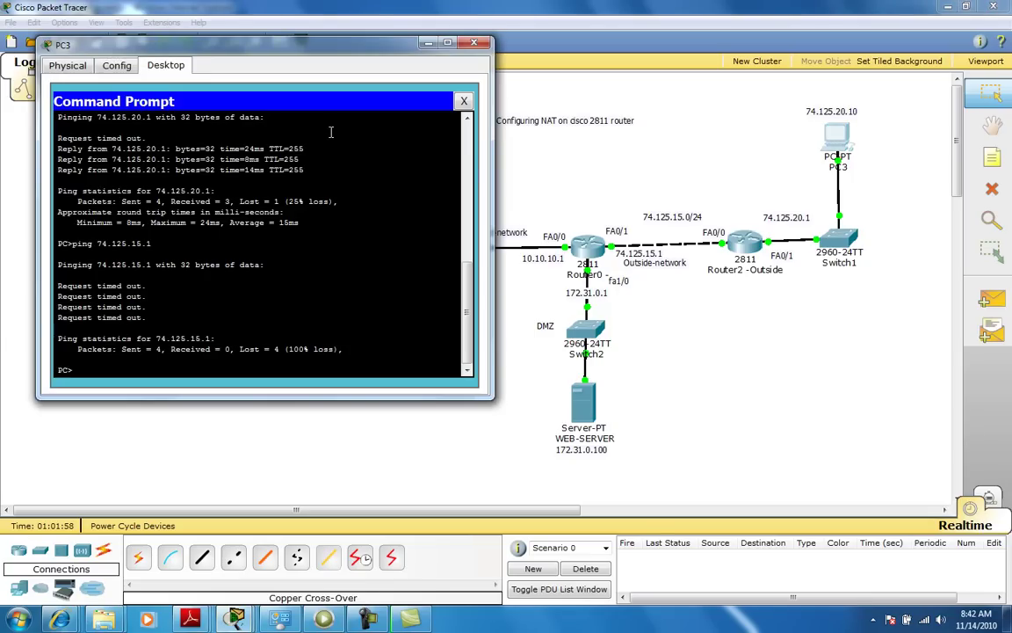
key("Up")
left_click(428, 44)
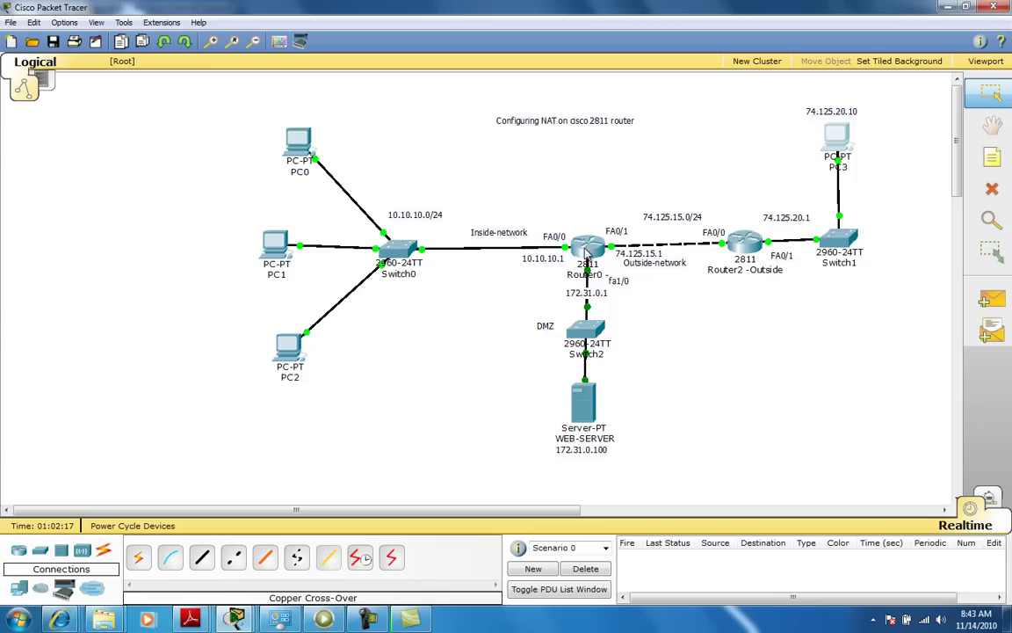
mouse_move(587, 254)
Step: In Router0's CLI, enter privileged mode with en and global configuration with conf t
left_click(587, 248)
left_click_drag(250, 111, 675, 117)
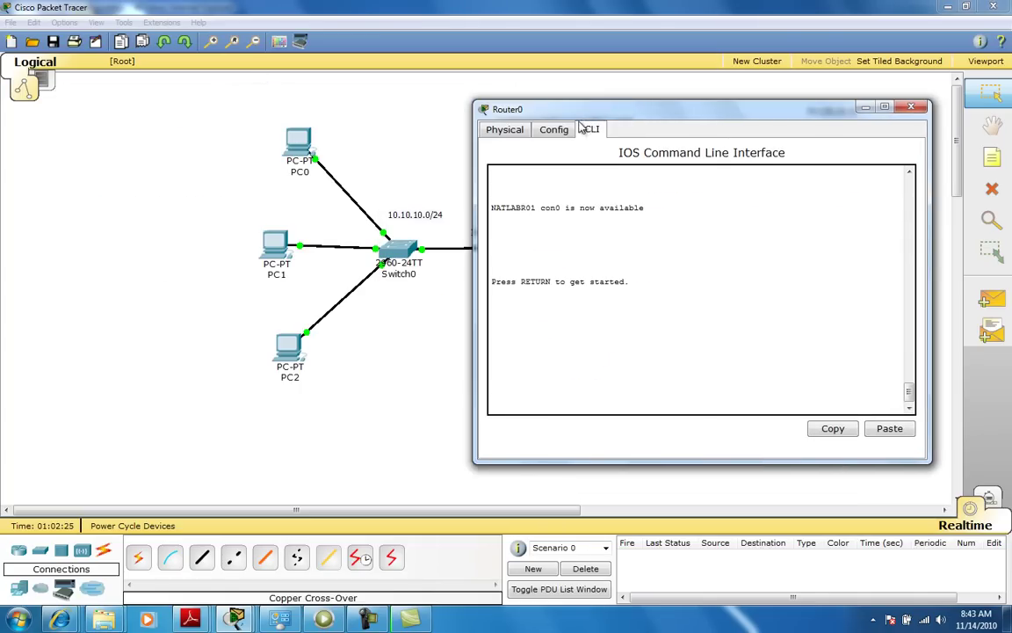
key("Return")
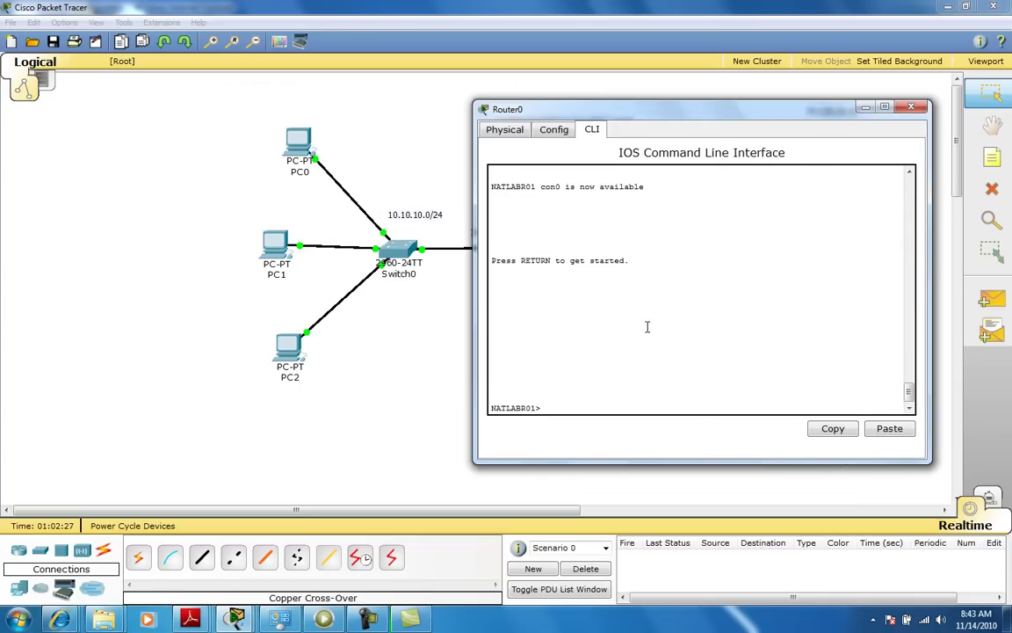
type("en")
key("Return")
type("conf t")
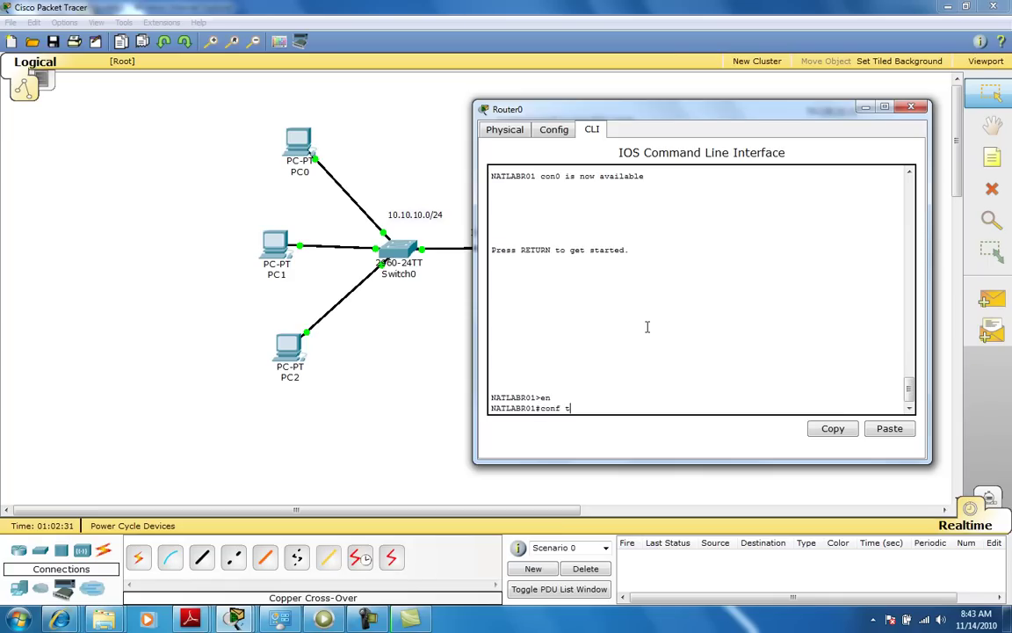
key("Return")
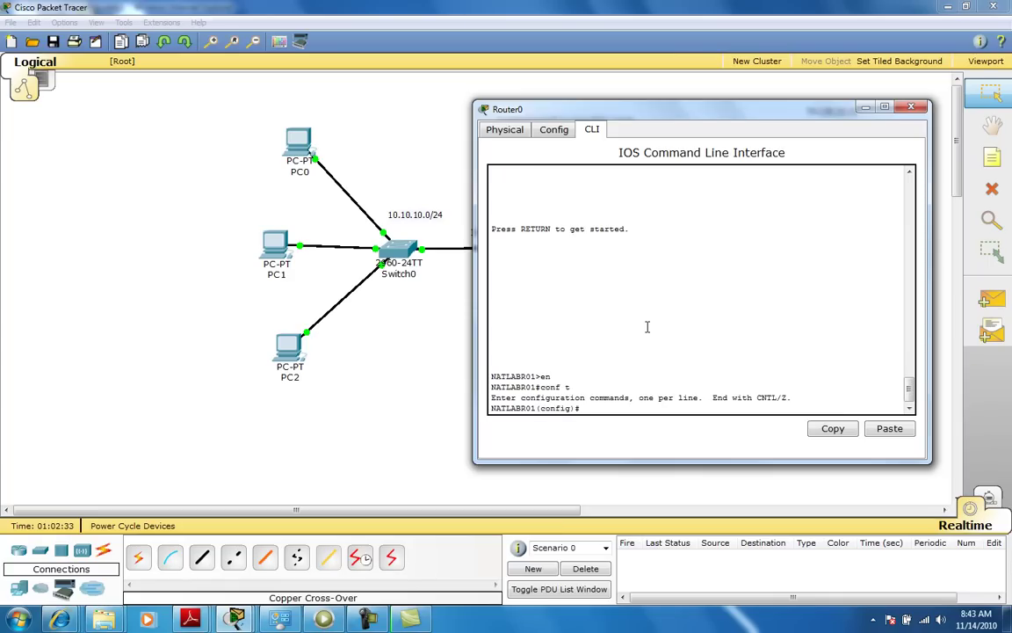
Step: Exclude 10.10.10.1 through 10.10.10.10 from DHCP and type the 'ip dhcp pool LAB-POOL' command
type("ip dh")
key("Tab")
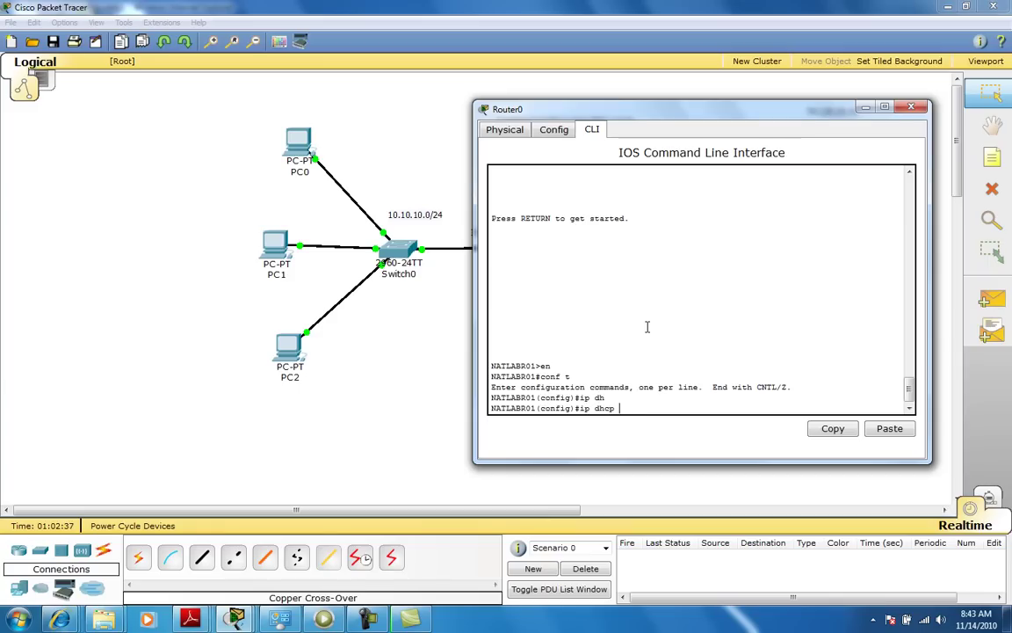
type("?")
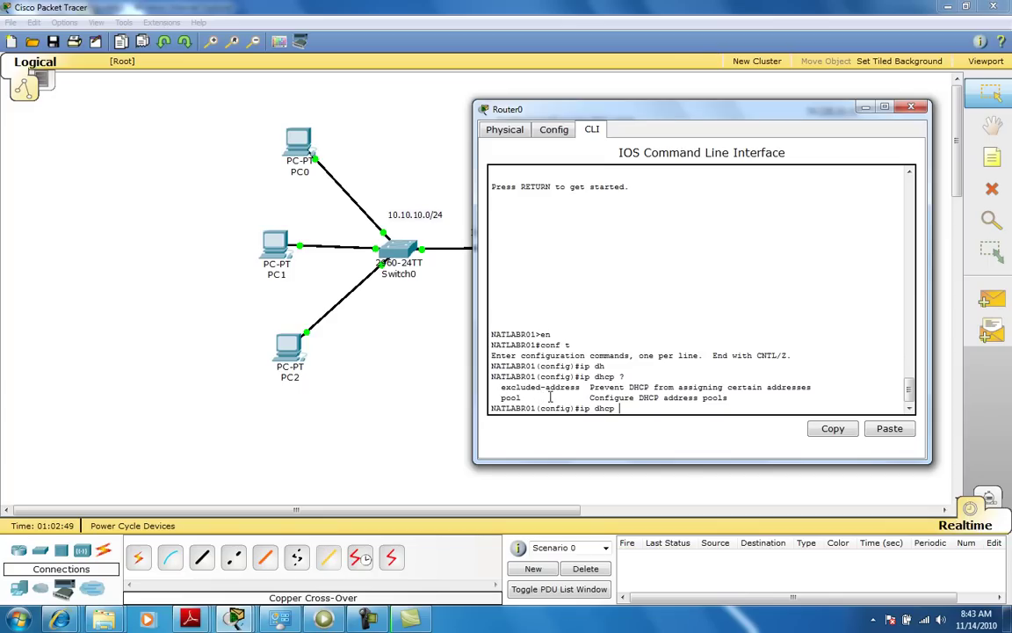
type("excluded-address 19")
key("BackSpace")
type("0.10.10.1 ")
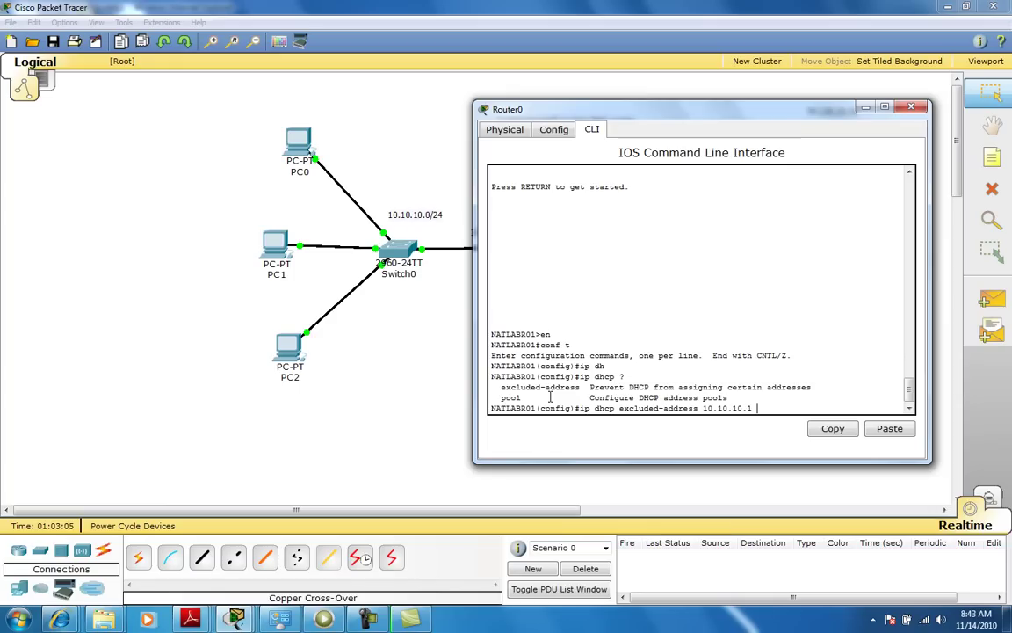
type("10.10.10.10")
key("Return")
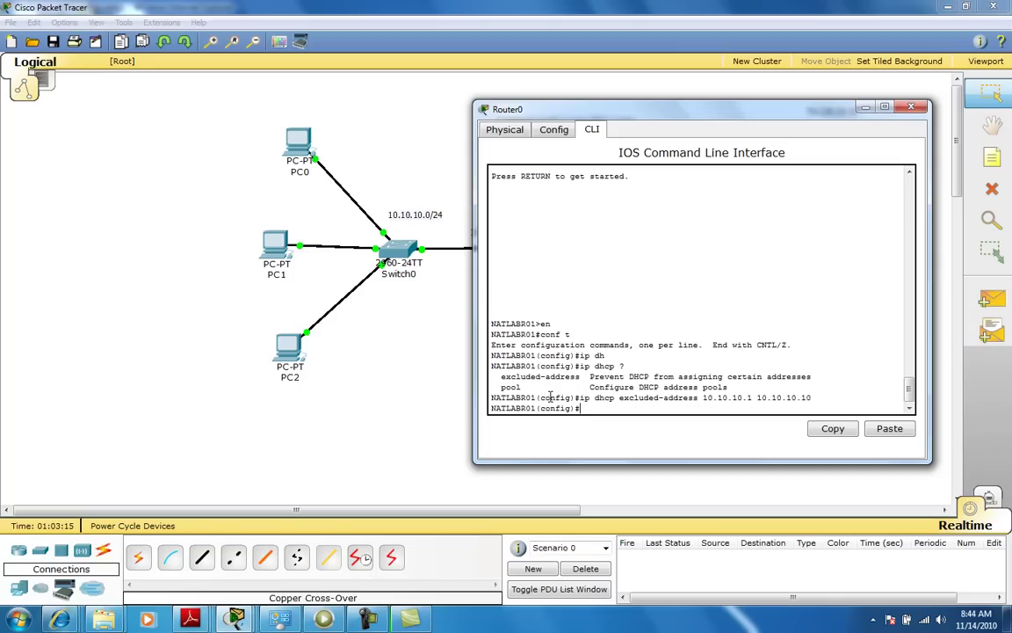
type("ip dhcp pool LAB-POOL")
Step: Create LAB-POOL with default router 10.10.10.1 and network 10.10.10.0 255.255.255.0, then save with do wr
key("Return")
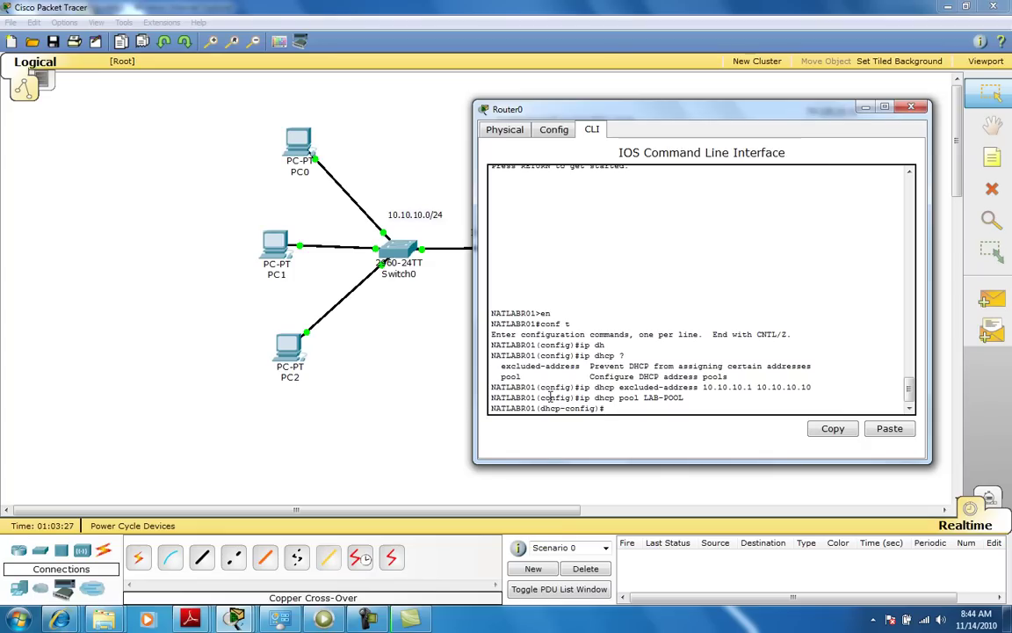
type("def")
key("Tab")
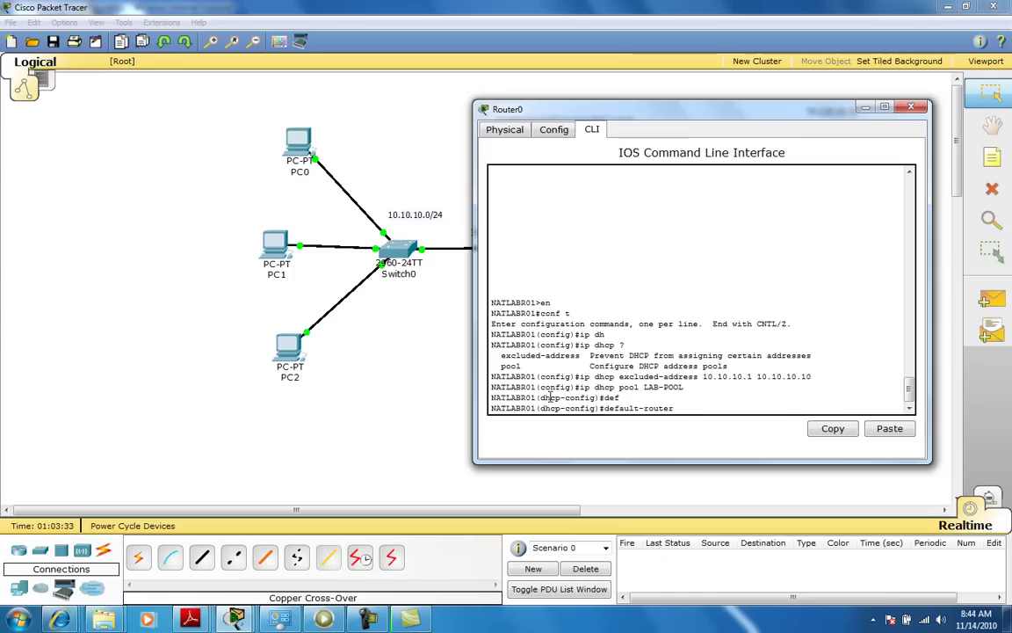
type("10.10.10.1")
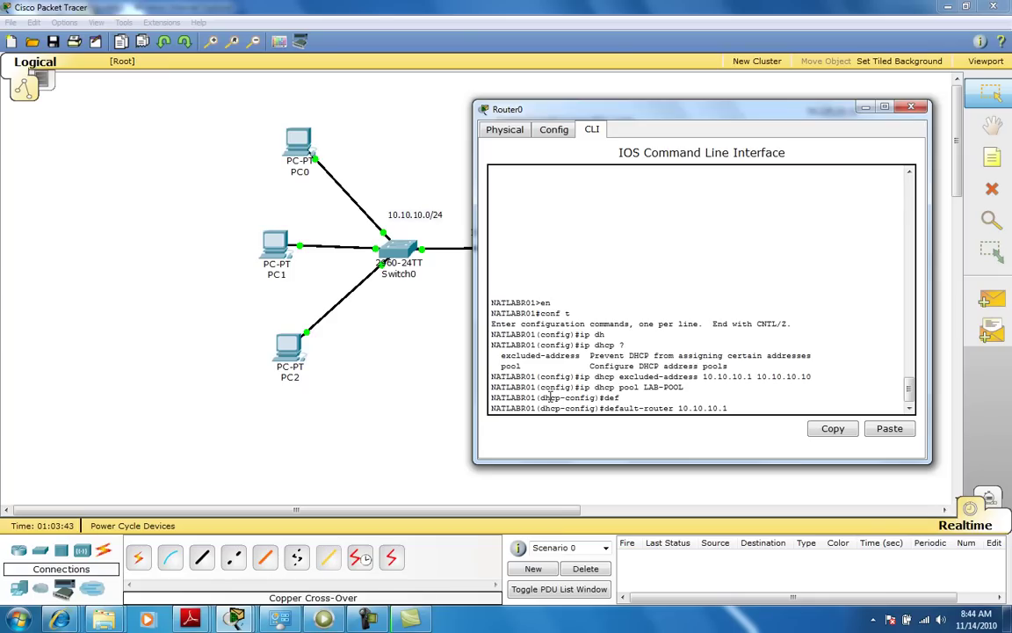
key("Return")
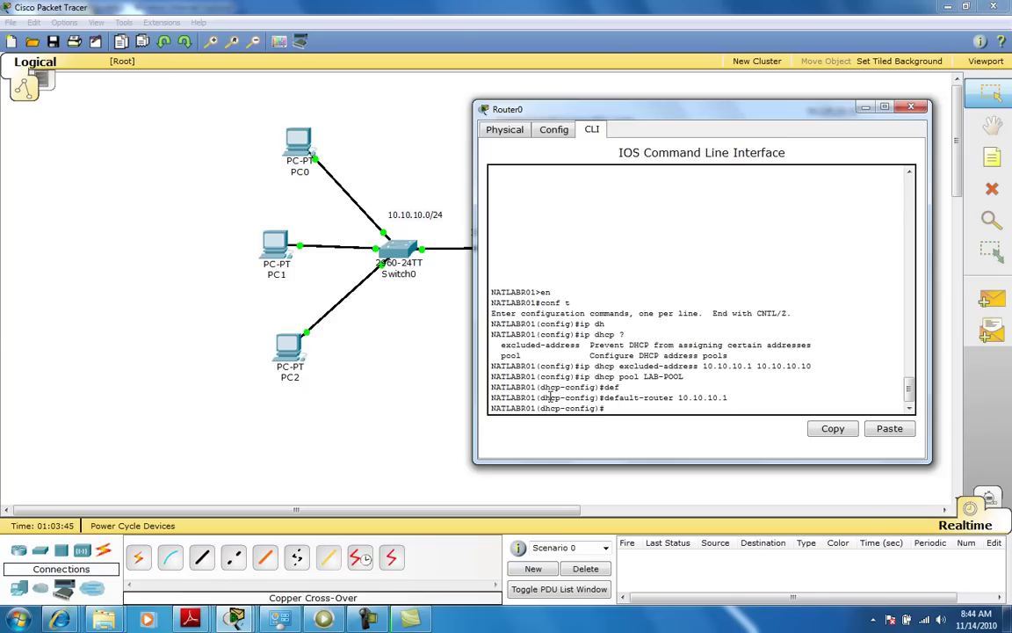
type("?")
type("netw")
type("ork")
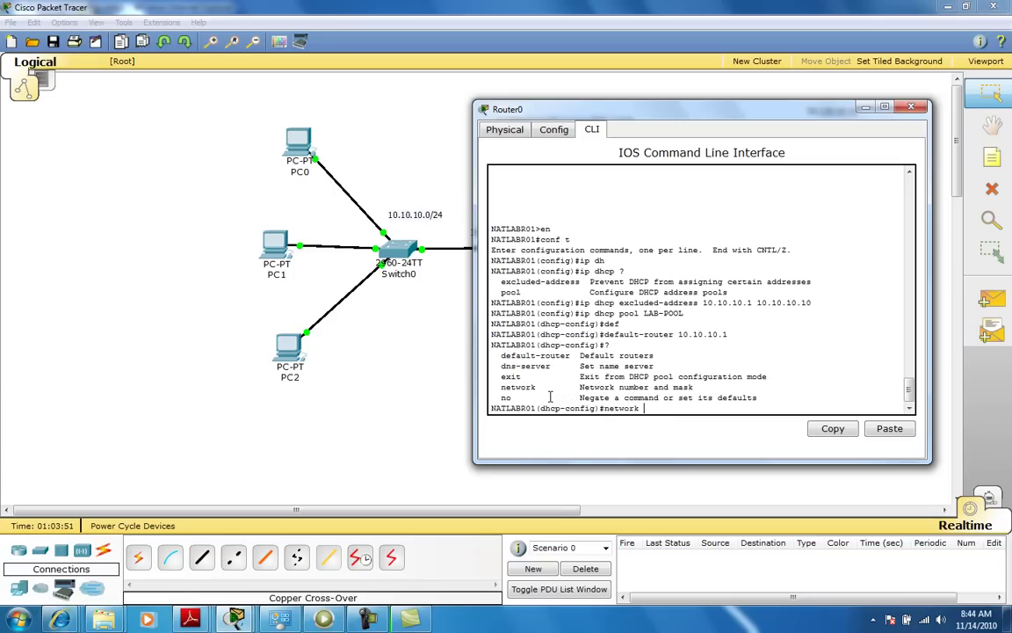
type(" 10.10.10.0 255.255.255.0")
key("Return")
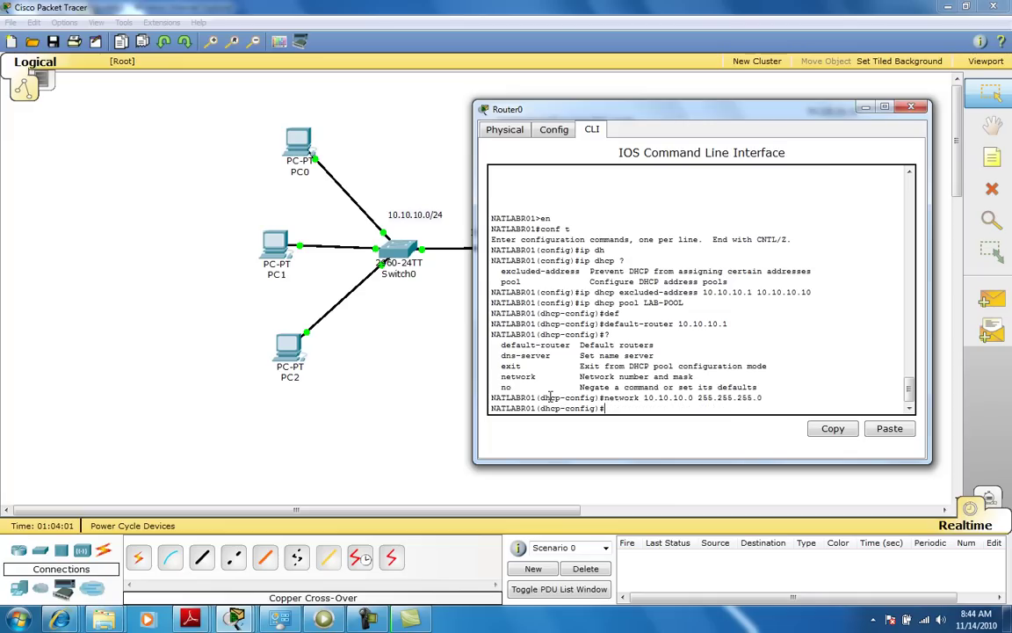
type("do wr")
key("Return")
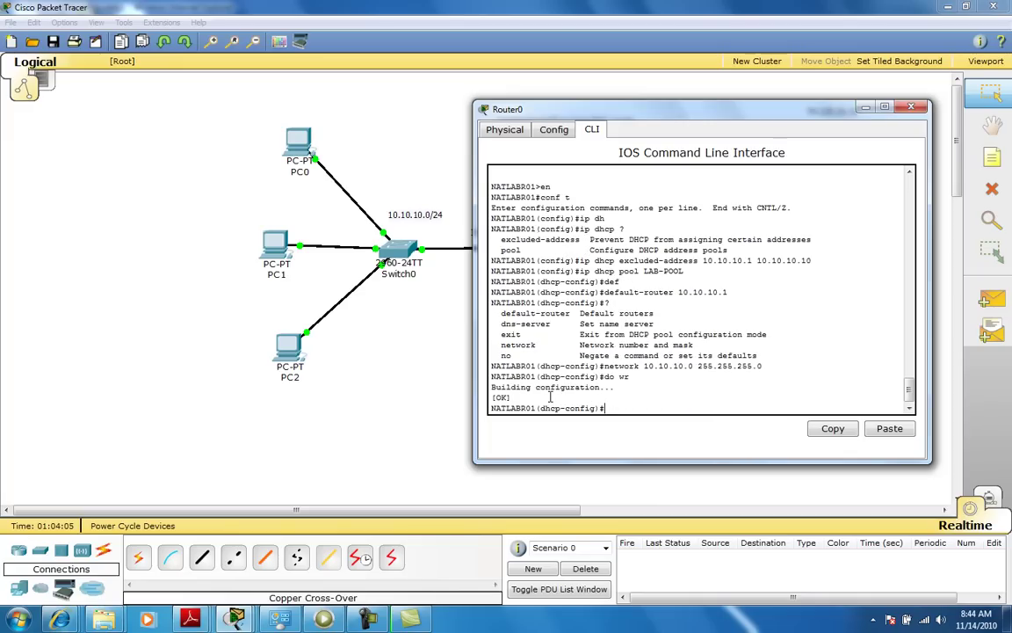
Step: Set PC0 and PC1 to obtain their IP addresses via DHCP
left_click(297, 150)
left_click(171, 84)
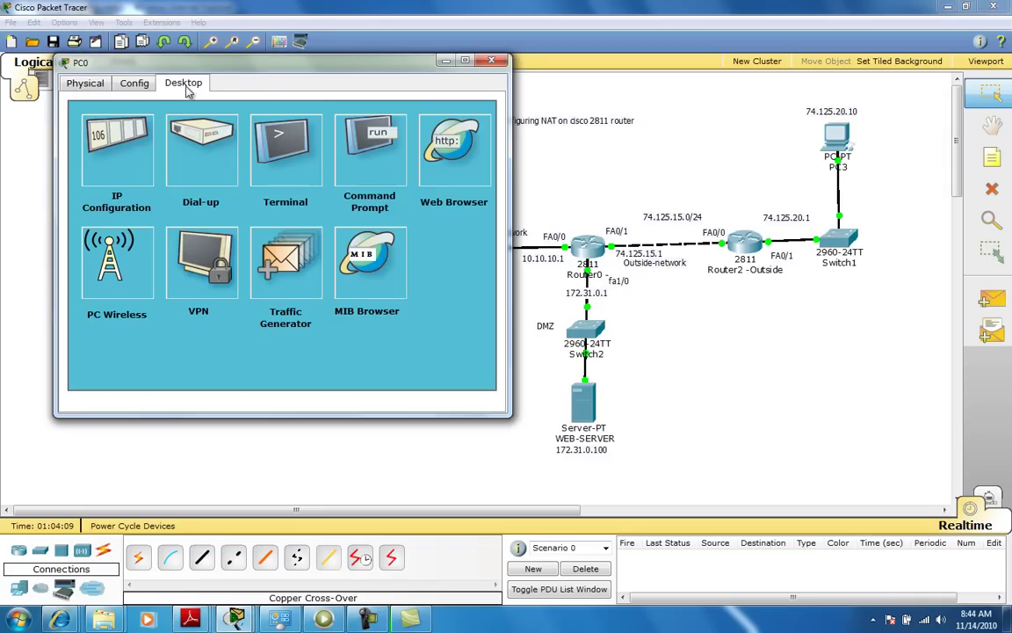
left_click(128, 158)
left_click(91, 150)
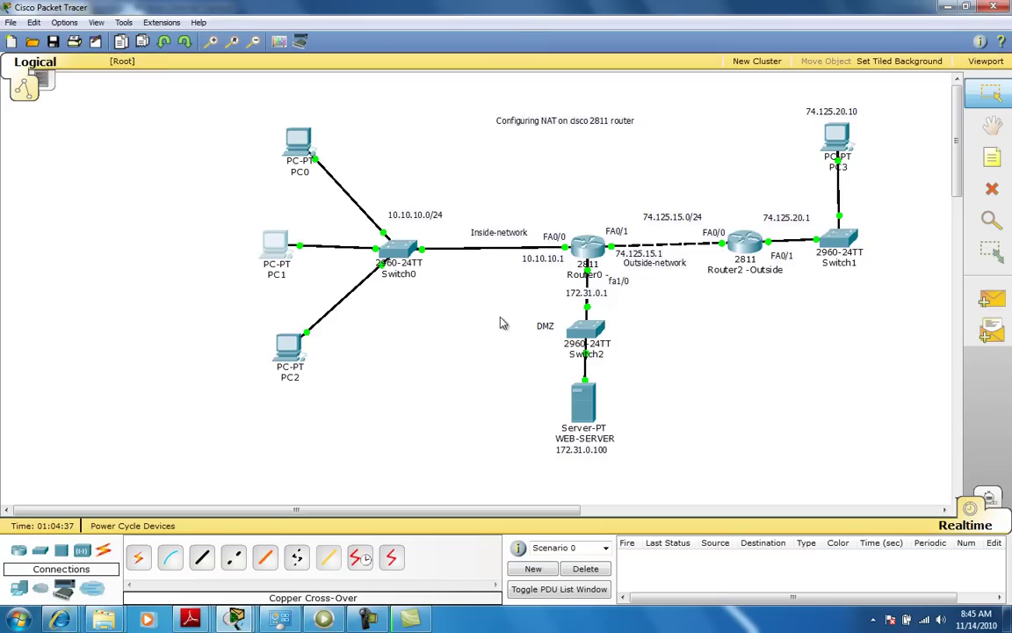
left_click(281, 252)
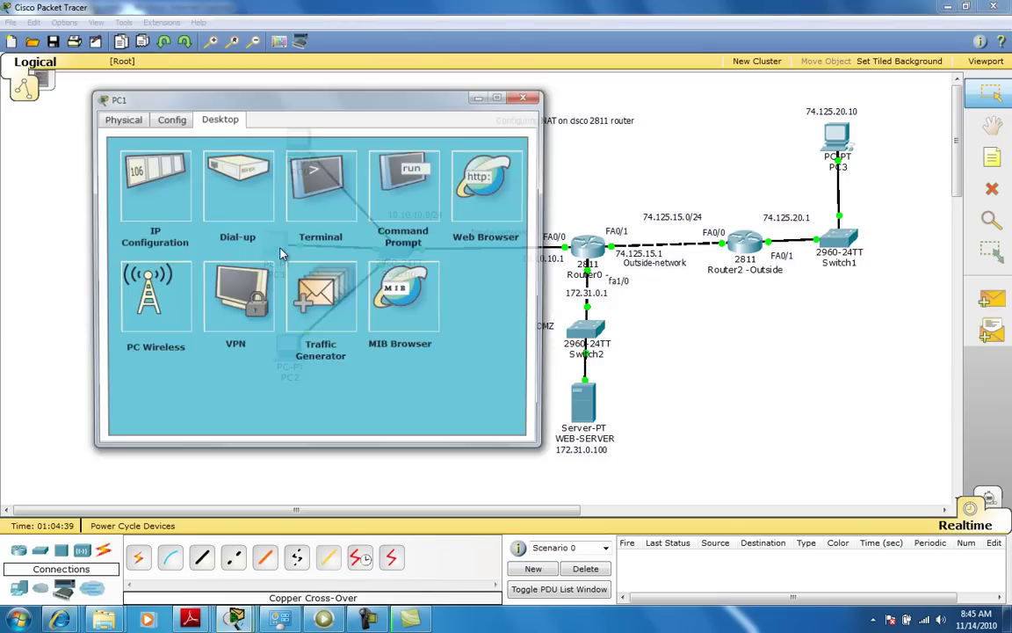
left_click(154, 159)
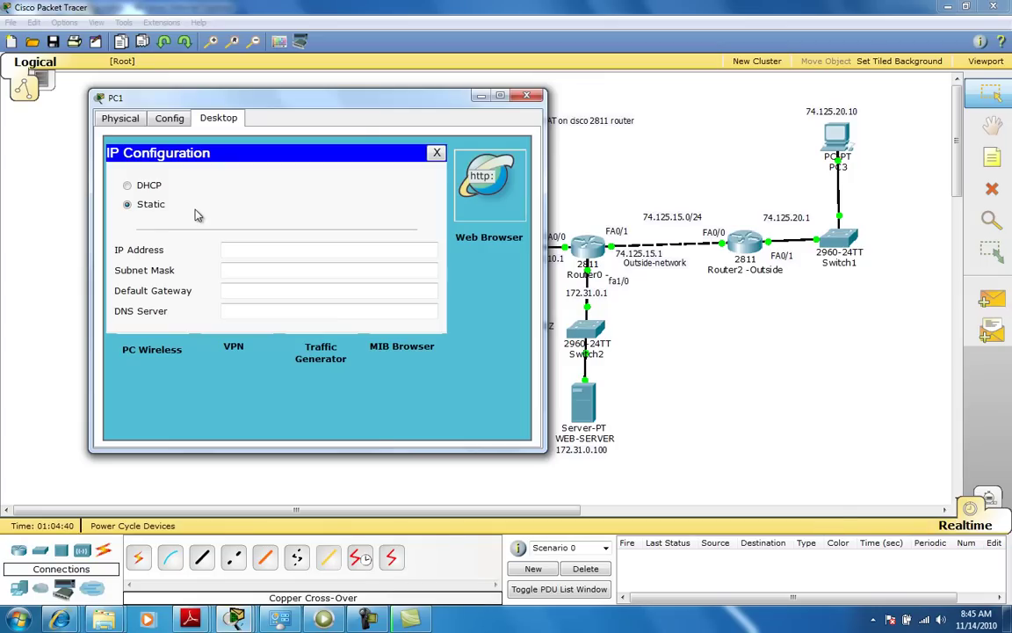
left_click(127, 185)
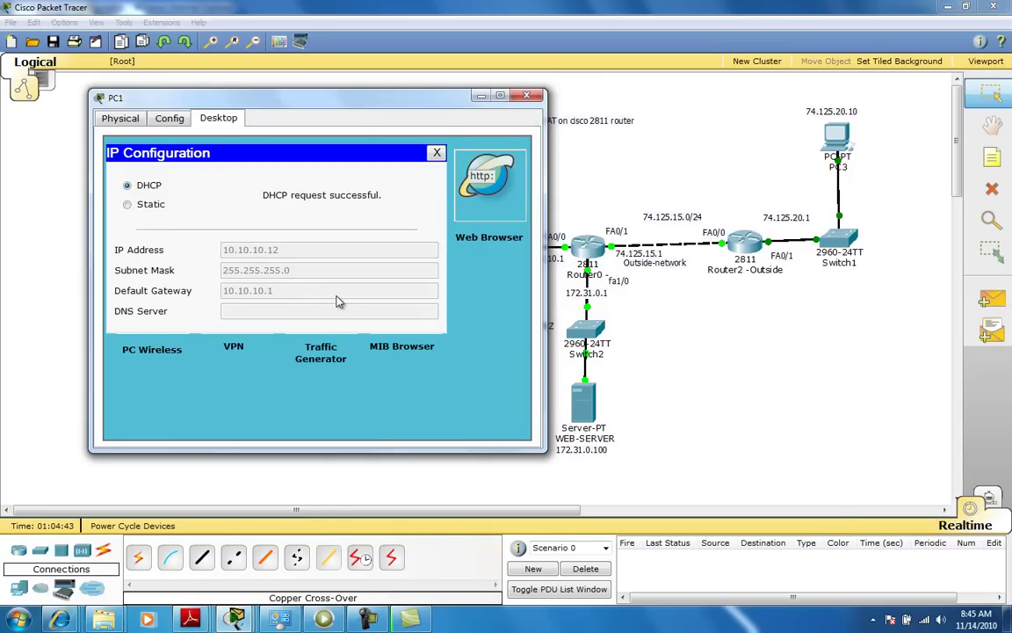
left_click(526, 95)
Step: Set PC2 to DHCP so it receives 10.10.10.13 with gateway 10.10.10.1
left_click(294, 344)
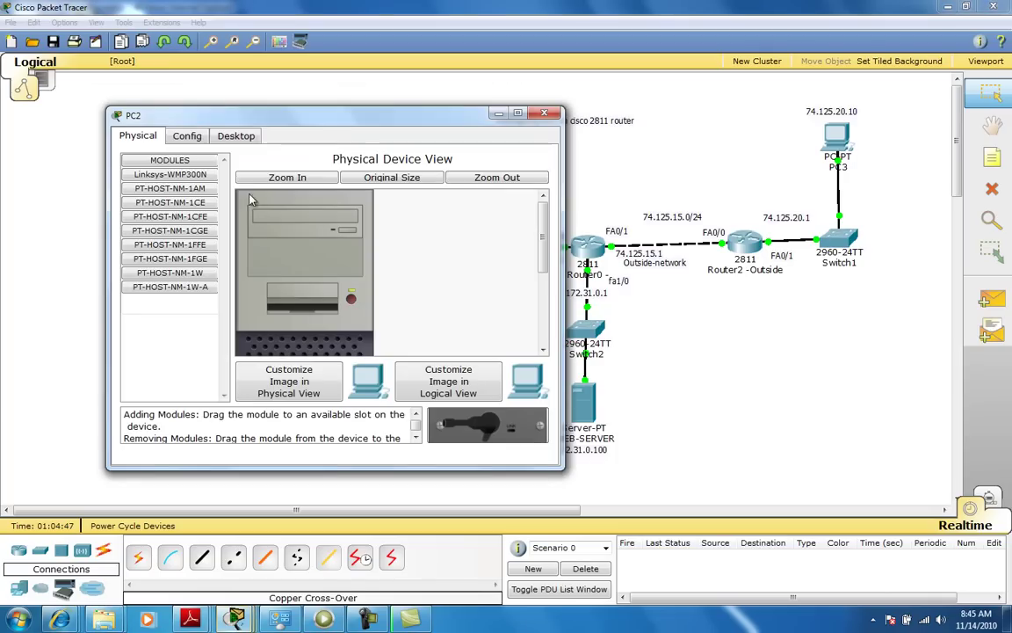
left_click(233, 135)
left_click(191, 234)
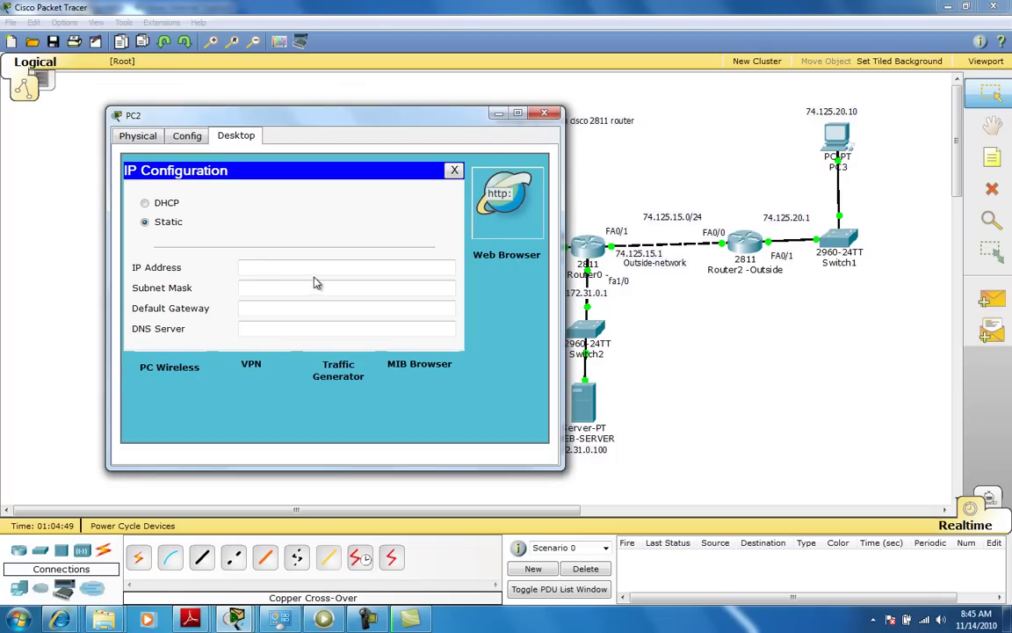
left_click(147, 203)
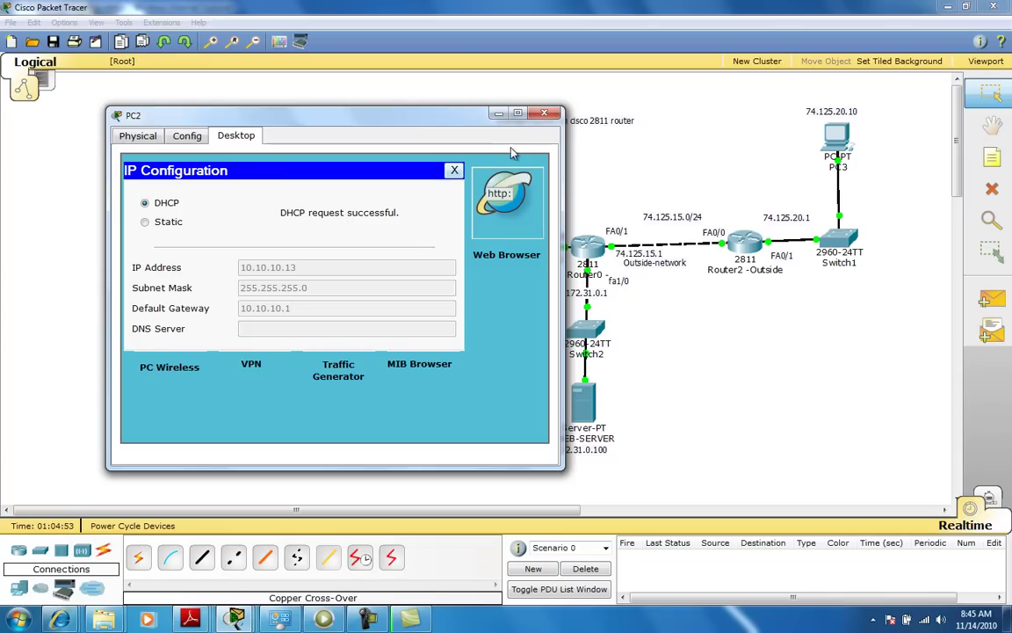
left_click(552, 117)
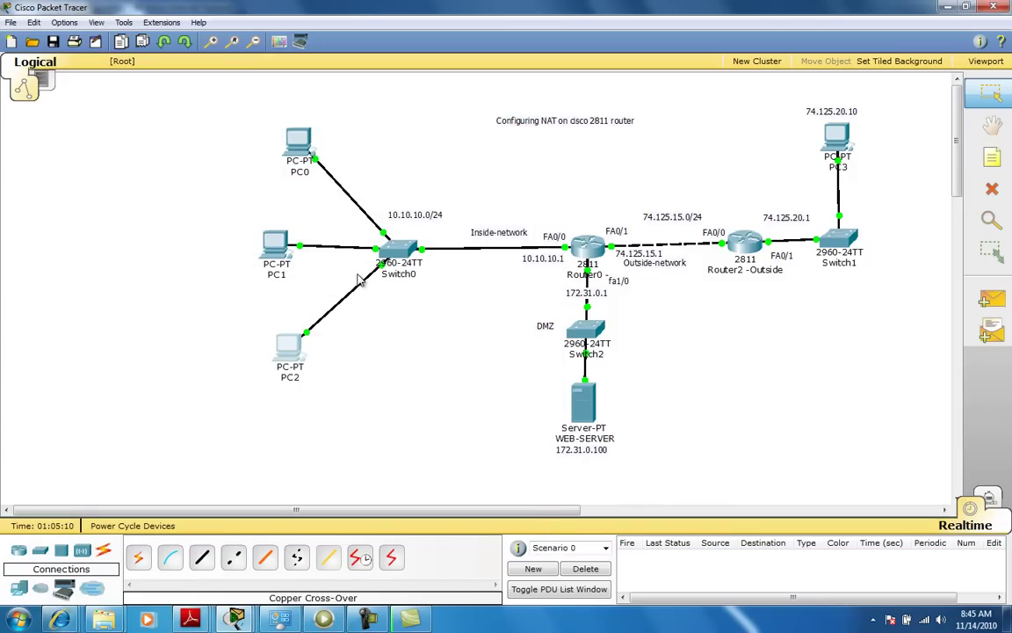
Step: Ping 172.31.0.100 from PC0's Command Prompt with 0% loss, then bring up Router2 -Outside
left_click(294, 140)
left_click_drag(314, 133, 236, 89)
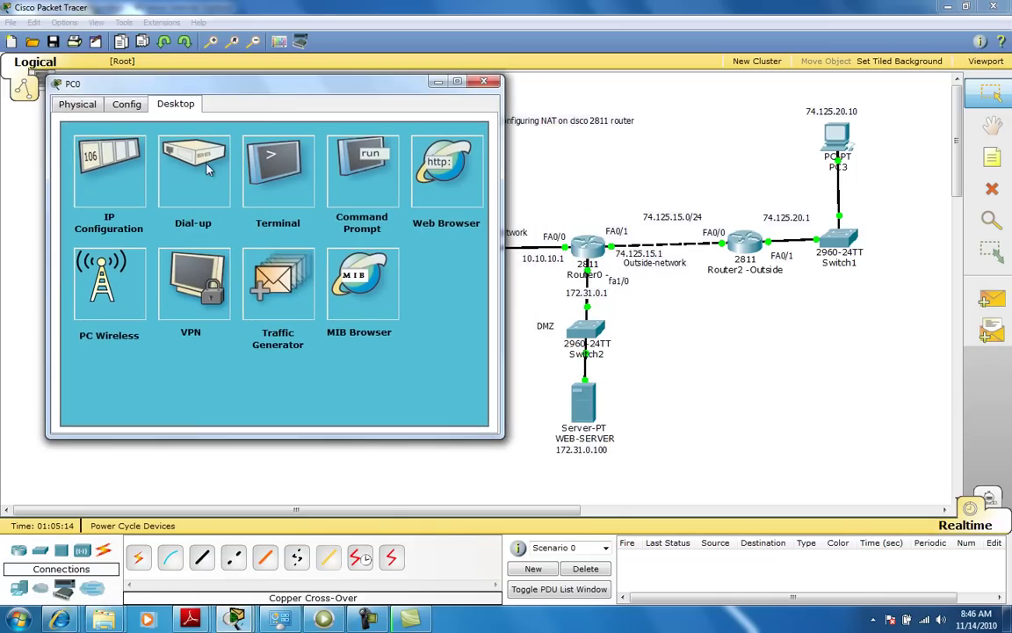
left_click(346, 180)
type("ping 172.31.0.100")
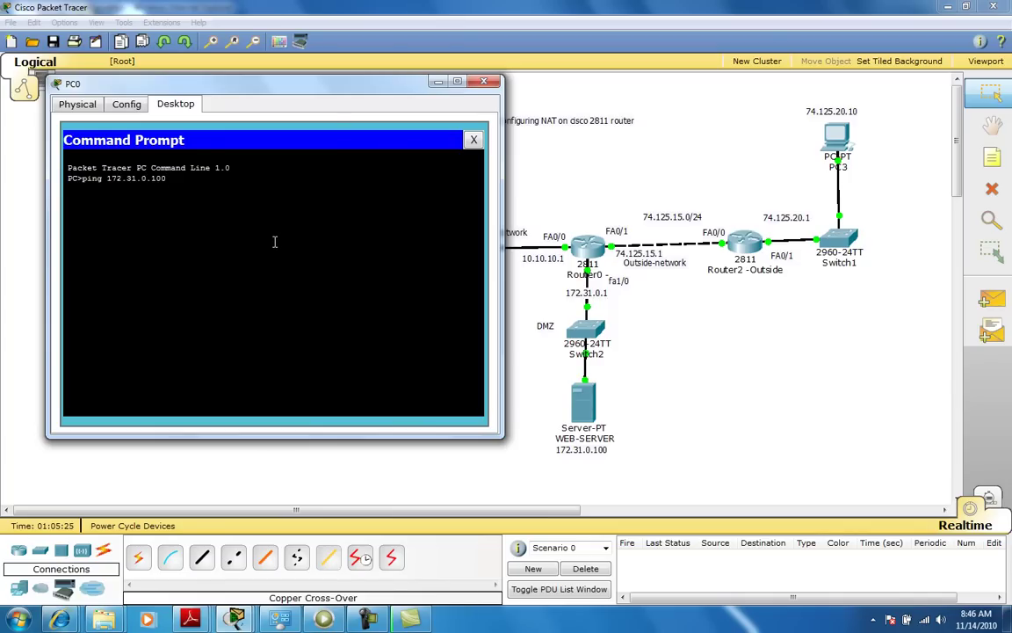
key("Return")
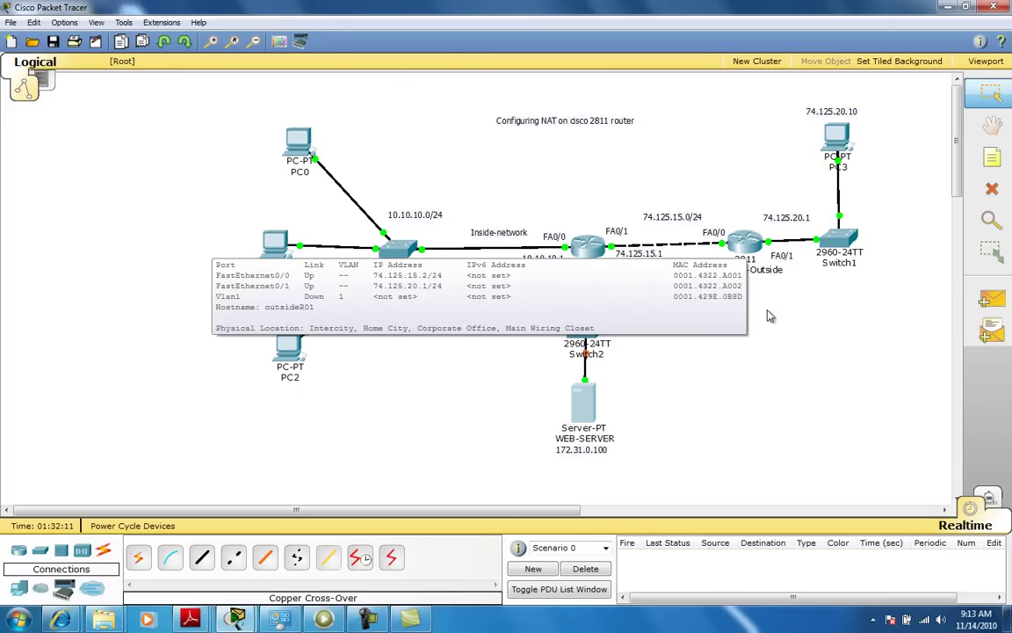
left_click(747, 246)
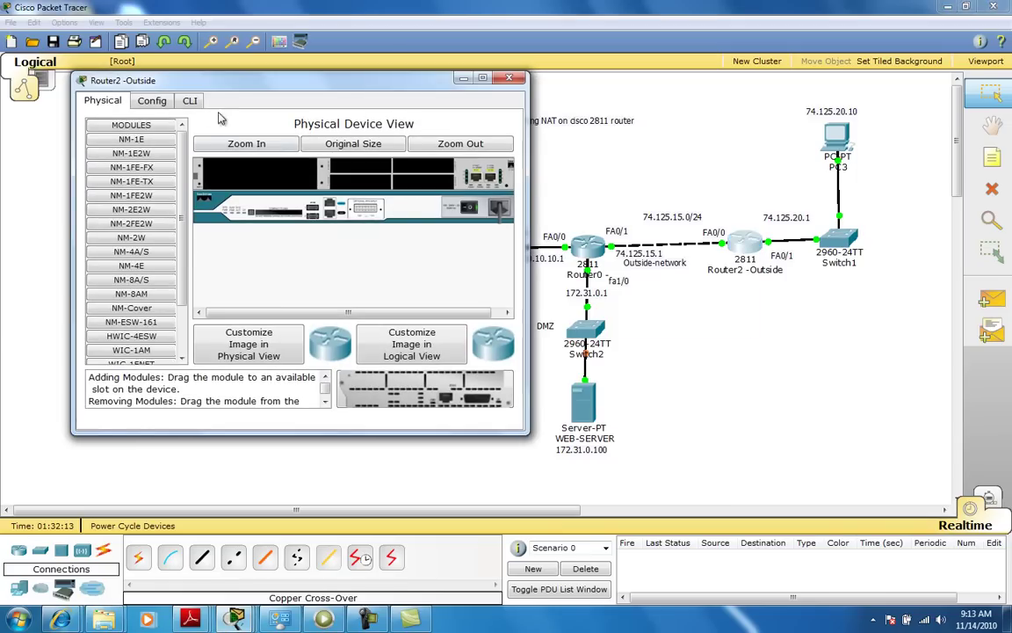
Step: In Router2 -Outside's CLI, add 'ip route 172.31.0.0 255.255.255.0 fa0/0' from global configuration mode
left_click(190, 102)
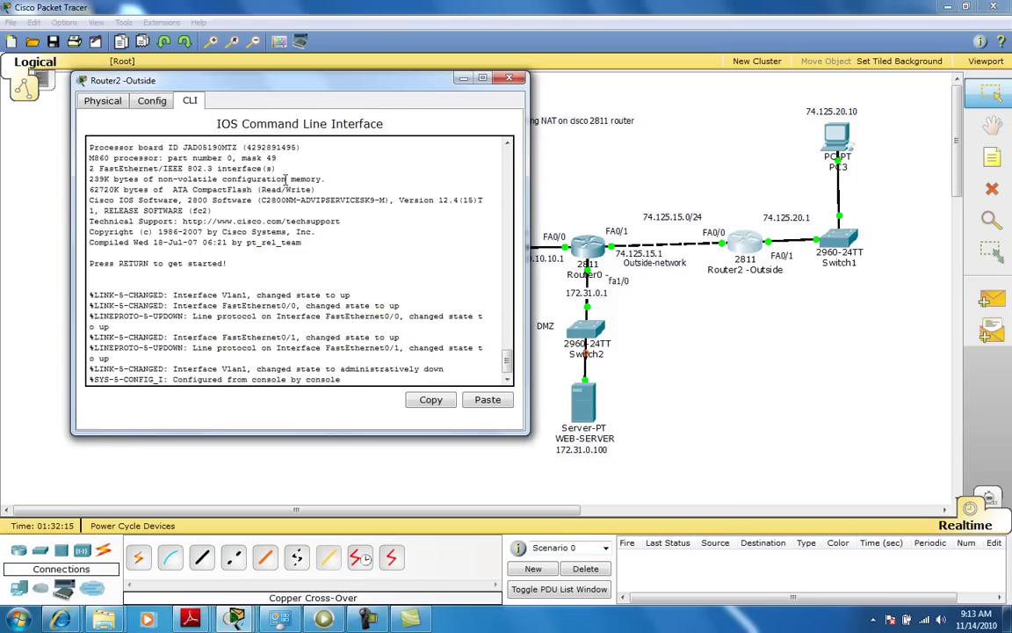
type("en")
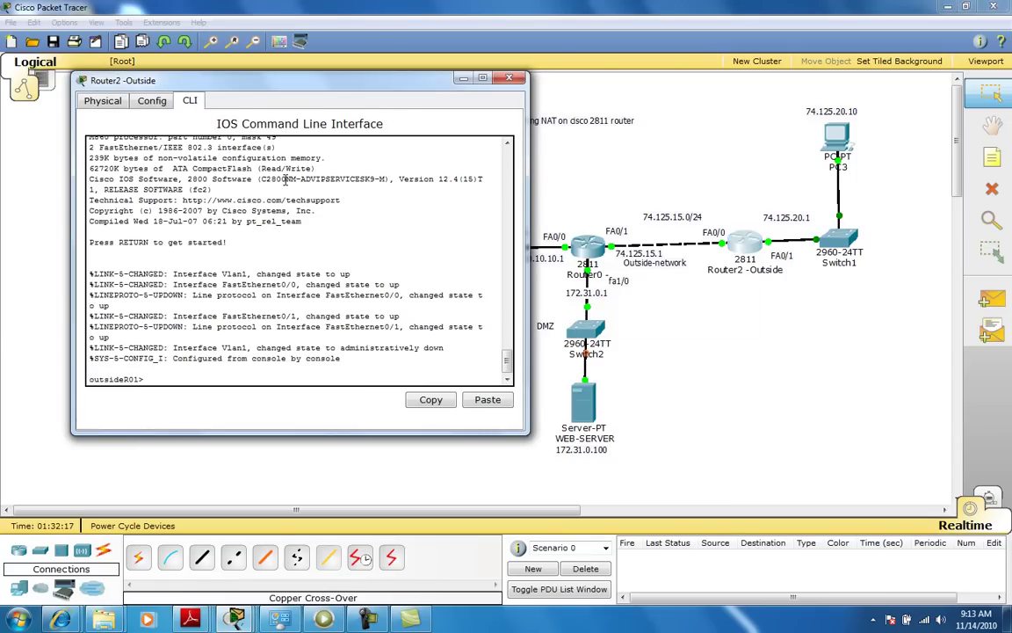
key("Return")
type("conf t")
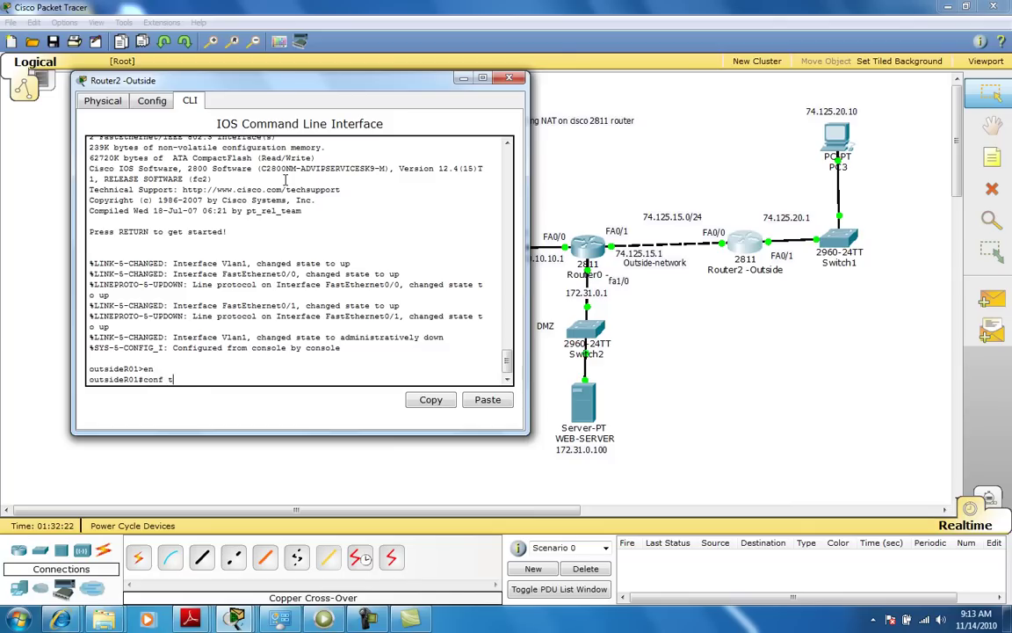
key("Return")
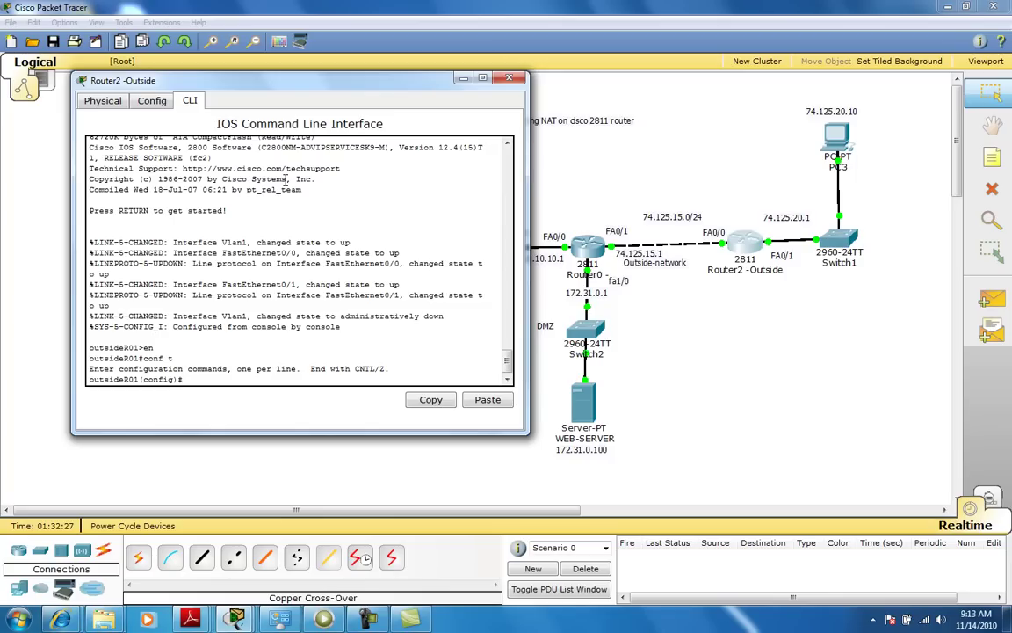
type("ip route")
type(" 172")
type(".1")
type("1.0.")
type("0 255.2")
type("55.255")
type(".0 fa")
type("0.")
key("BackSpace")
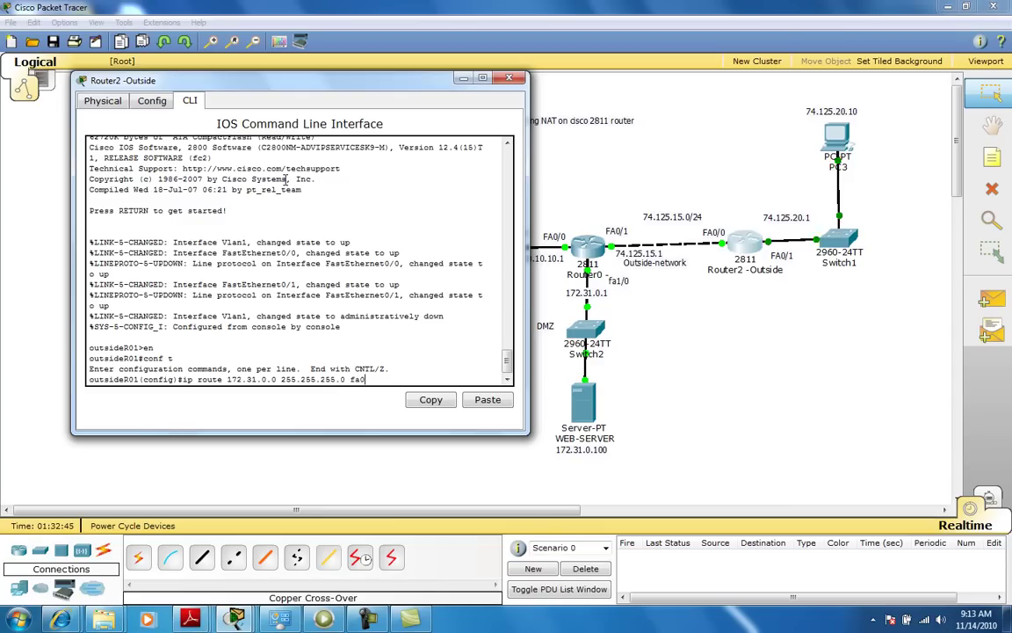
type("/0")
key("Return")
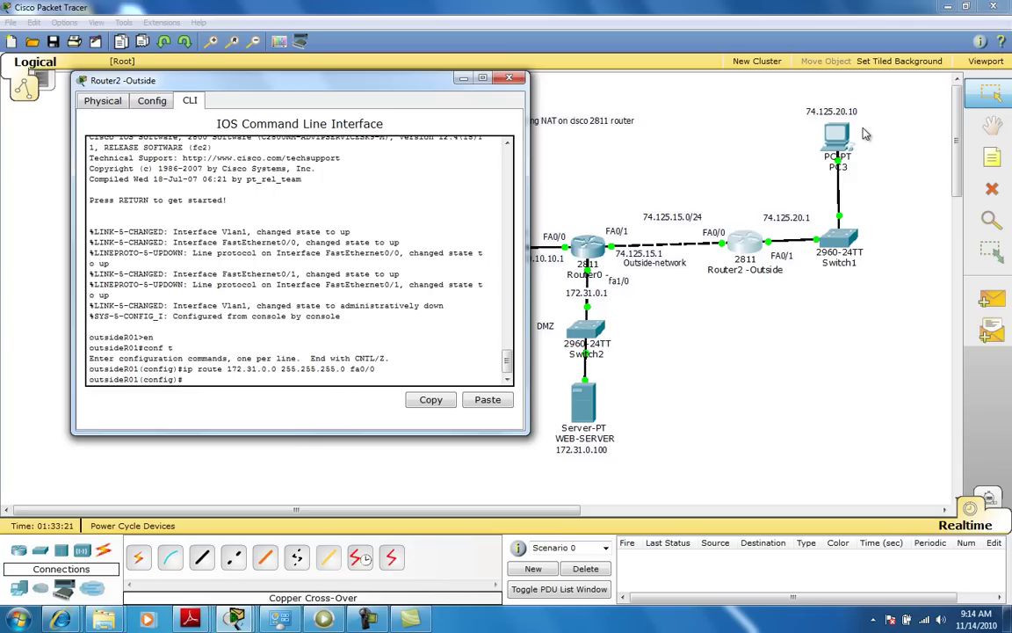
Step: List the ip nat, inside, source and static options with ? to build 'ip nat inside source static'
type("p nt")
key("BackSpace")
type("at ?")
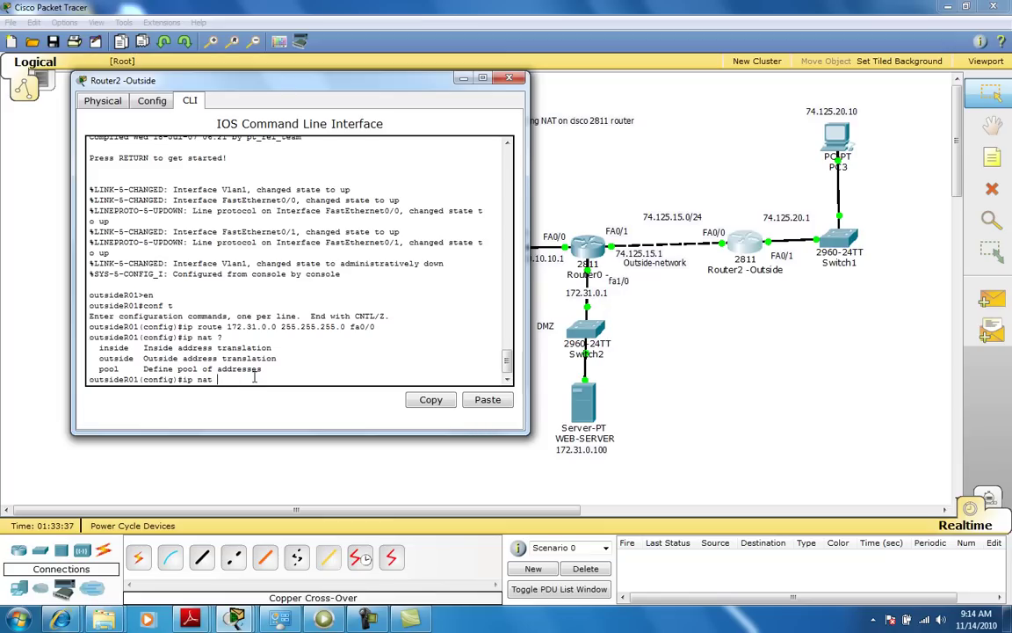
type("inside")
type(" ?")
type("source ")
type("l")
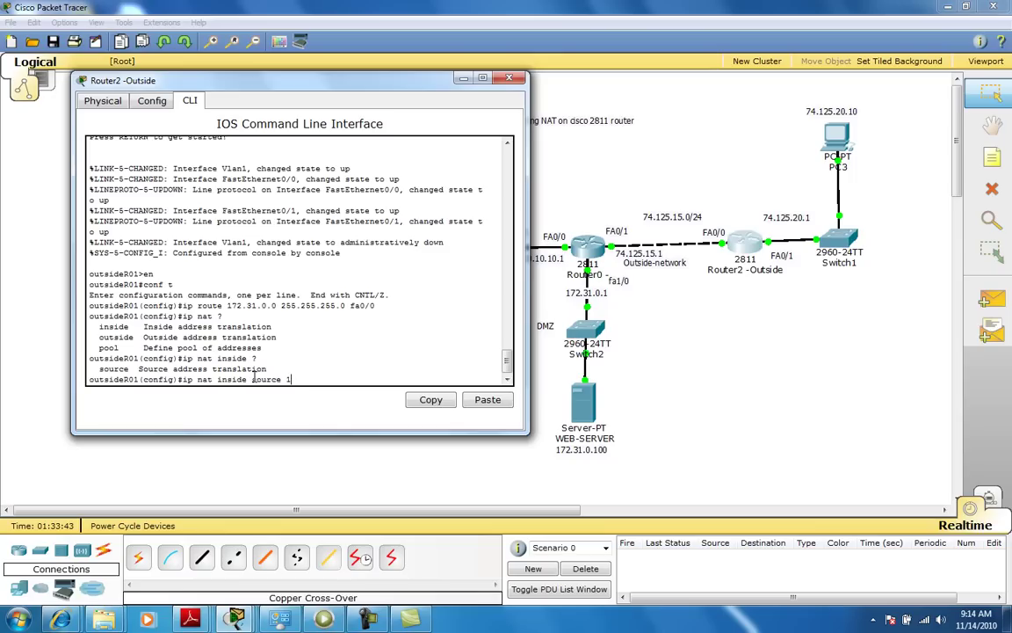
type("72.31.0.100 ?")
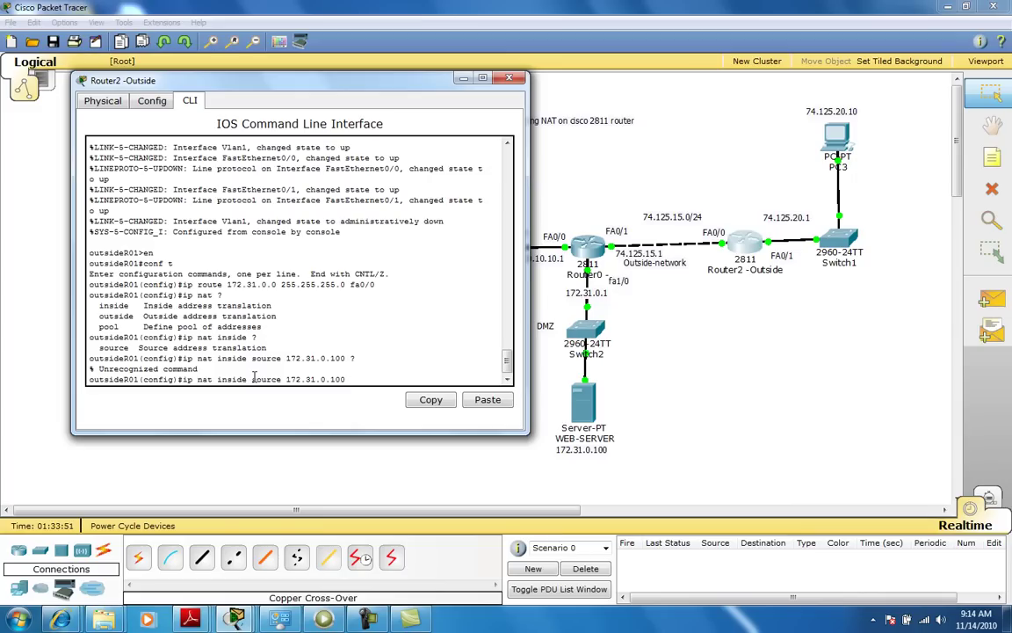
key("BackSpace")
key("BackSpace")
key("BackSpace")
key("BackSpace")
key("BackSpace")
key("BackSpace")
key("BackSpace")
key("BackSpace")
key("BackSpace")
key("BackSpace")
key("BackSpace")
key("BackSpace")
type("?")
type("statis")
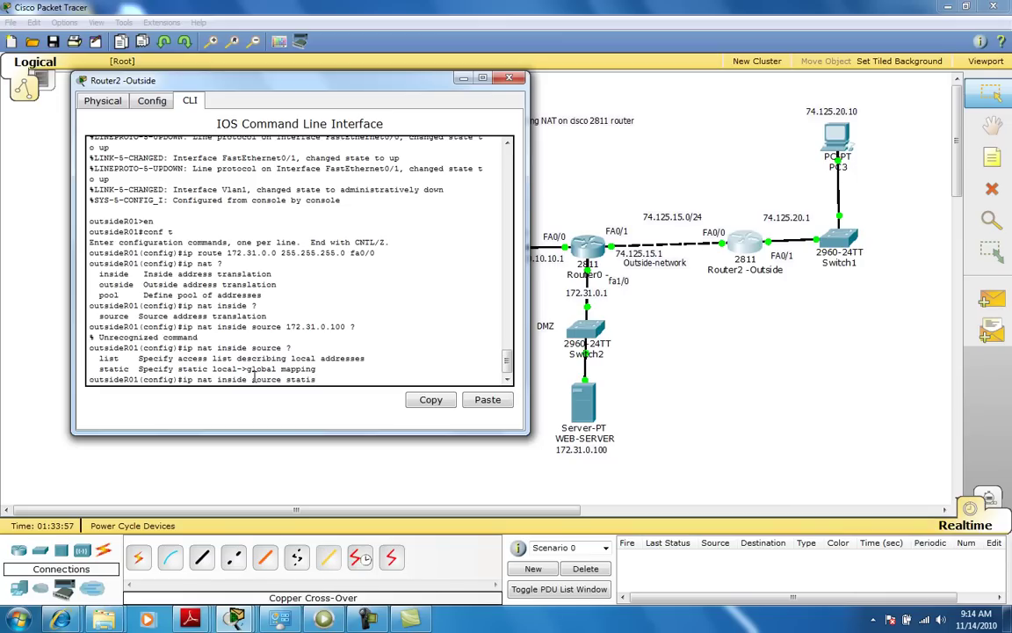
key("BackSpace")
type("c ?")
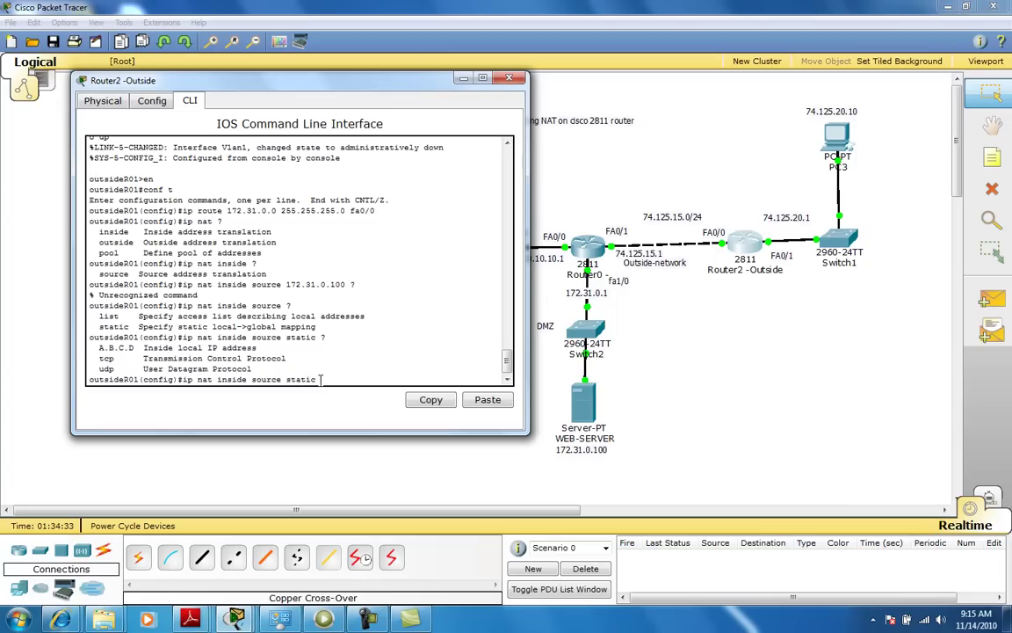
Step: Map 172.31.0.100 statically to 74.125.20.100, then save with do wr
type("172")
type(".")
type("31")
type(".0.100")
type(" ?")
type("7")
type("4.12")
type("5")
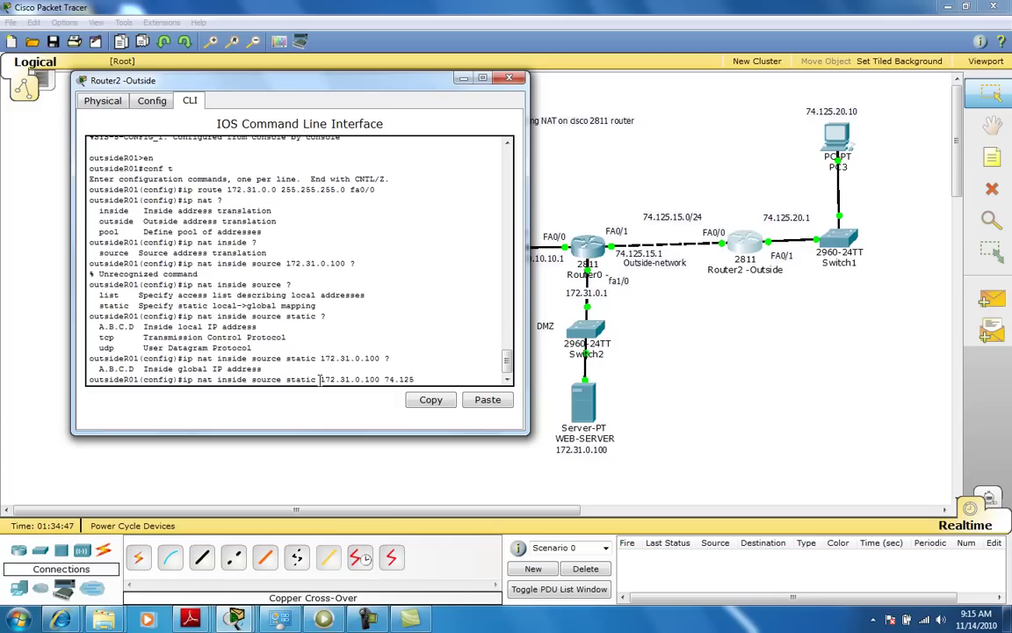
type(".20.100")
key("Return")
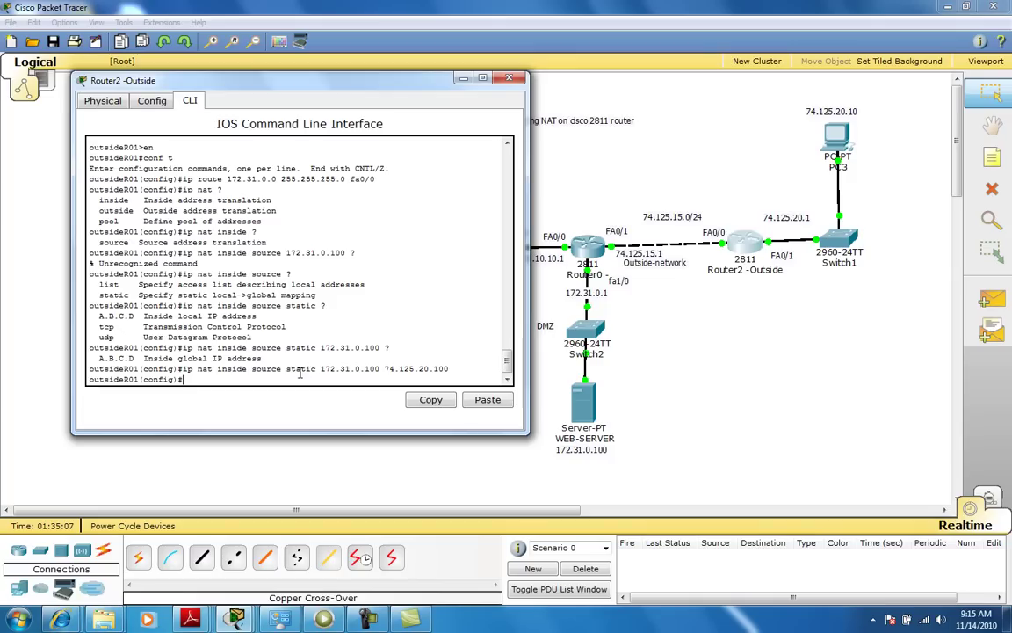
type("do wr")
key("Return")
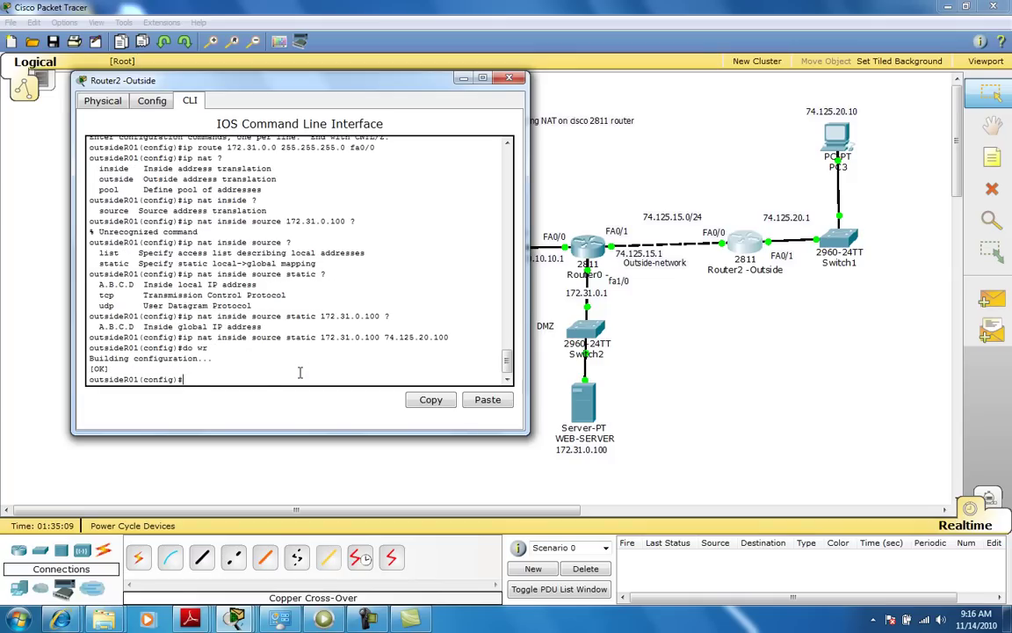
Step: Open Router0's CLI and enter global configuration mode with en and conf t
left_click(590, 250)
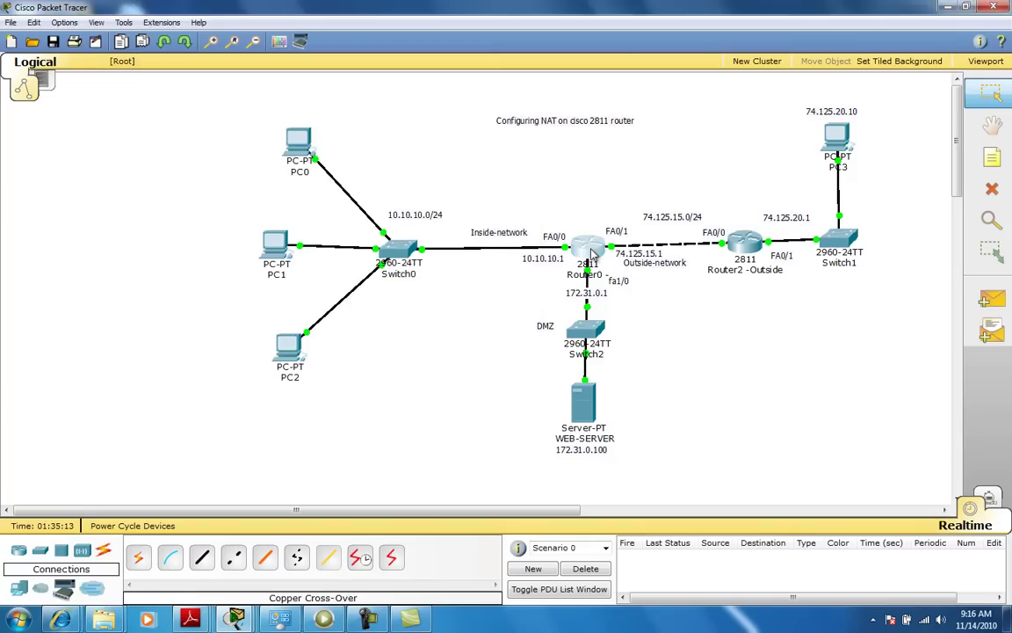
left_click(198, 116)
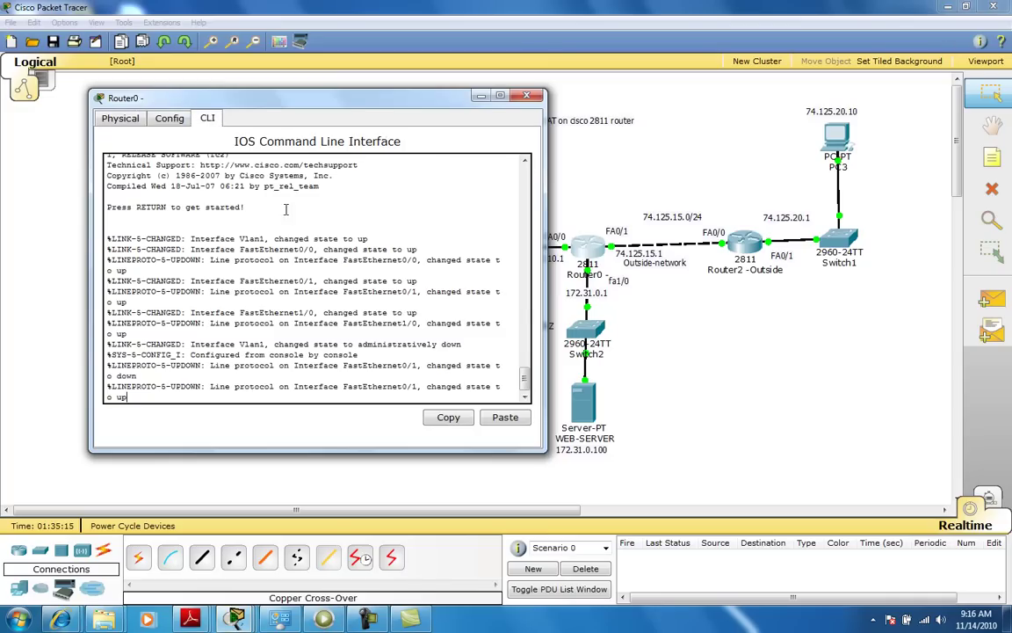
type("en")
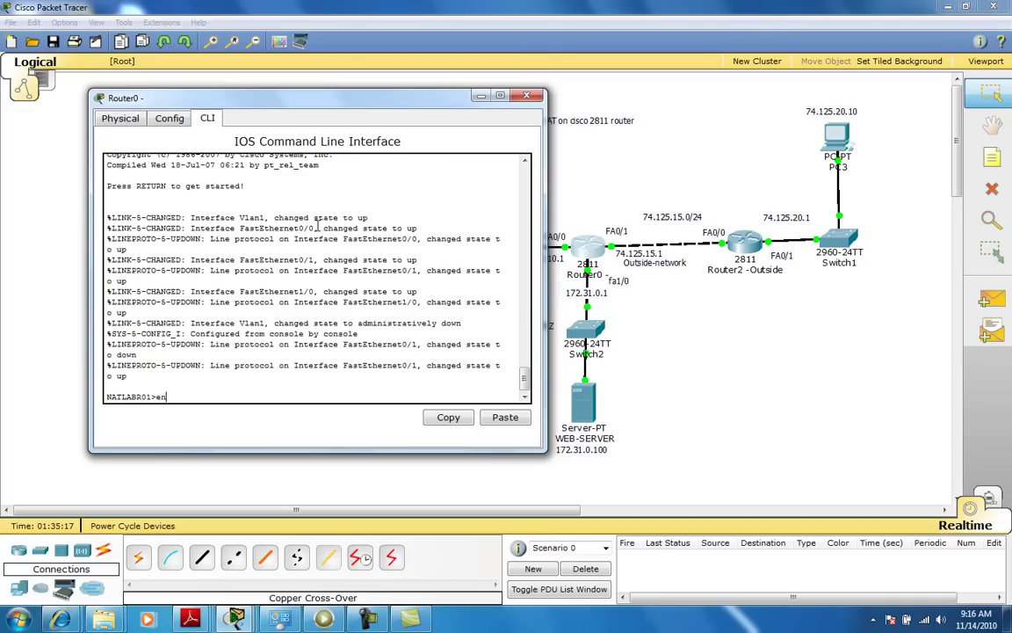
key("Return")
type("conf t")
key("Return")
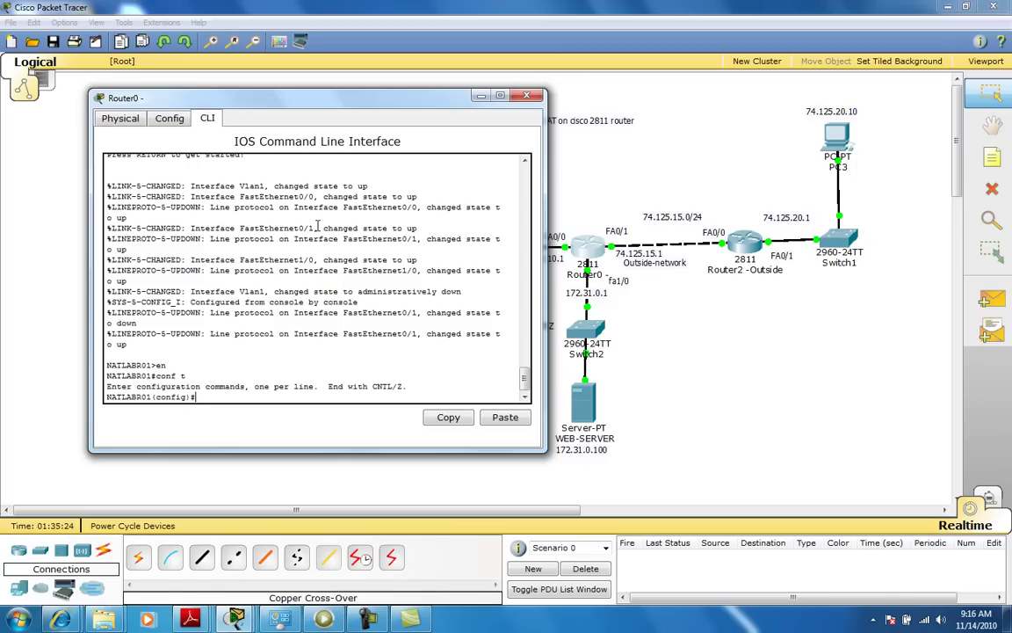
Step: Add default route 0.0.0.0 0.0.0.0 via fa0/1 and save with do wr
type("route 0.0.0.0 0.0.0.0 fa0/1")
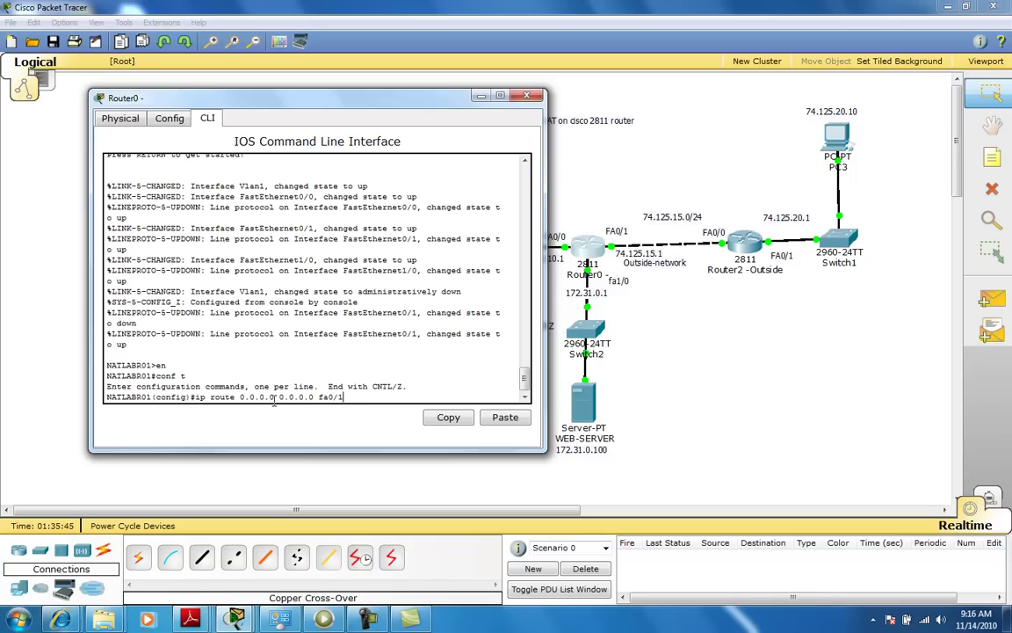
left_click_drag(278, 396, 313, 397)
left_click(341, 396)
left_click(393, 364)
key("Return")
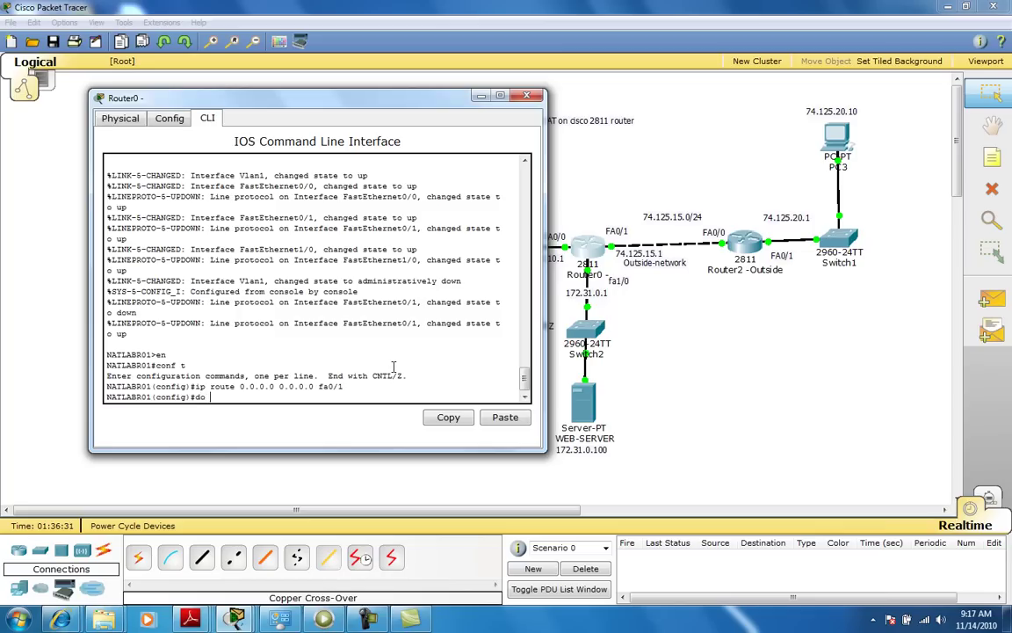
type("do wr")
key("Return")
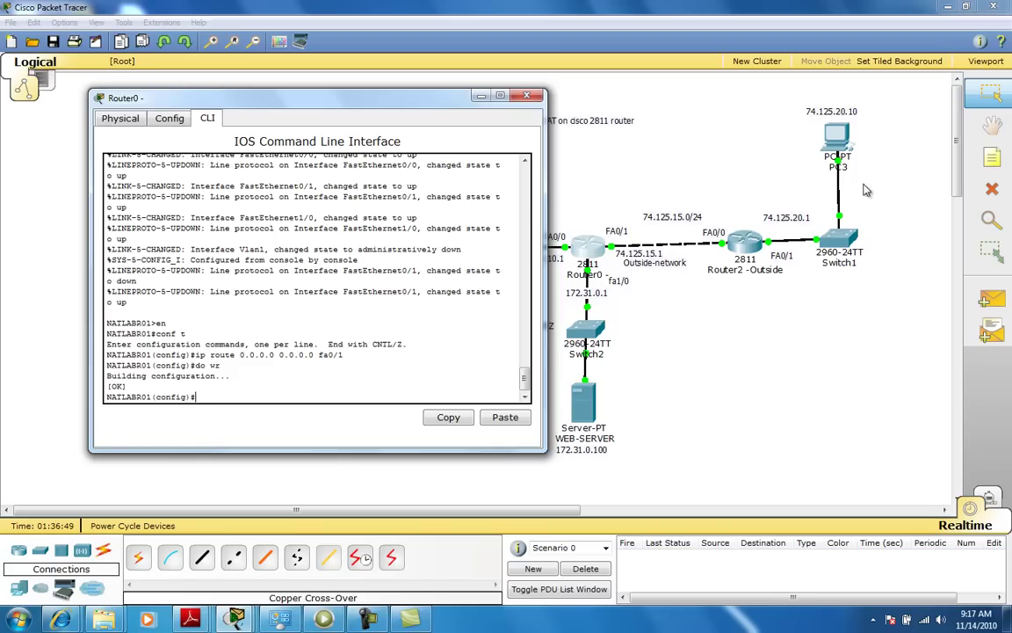
Step: Ping 74.125.20.100 from PC3's Command Prompt, then rerun it until all 4 replies return
left_click(839, 143)
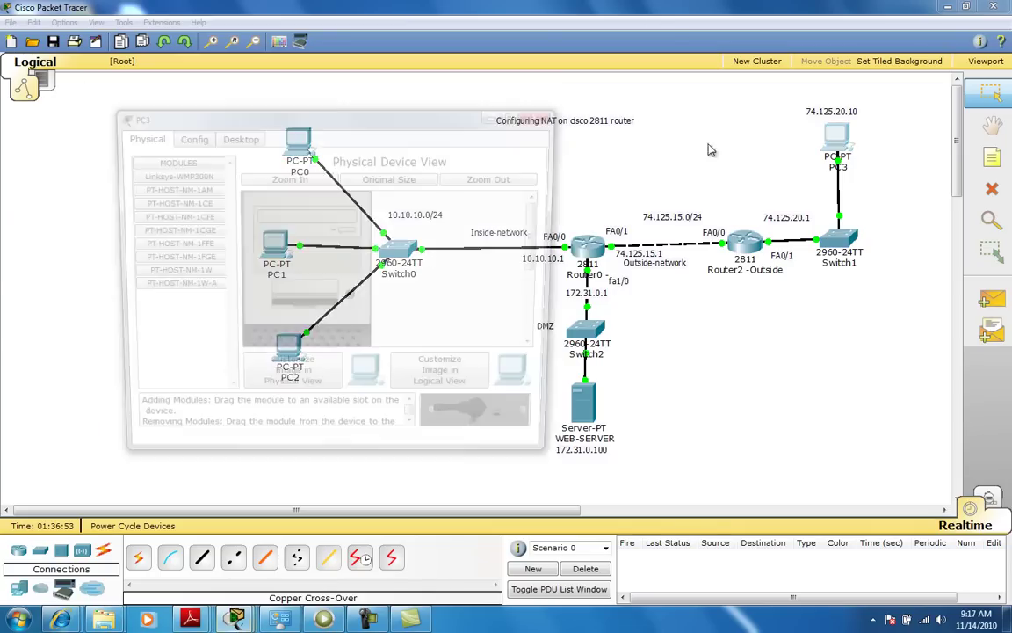
left_click(234, 137)
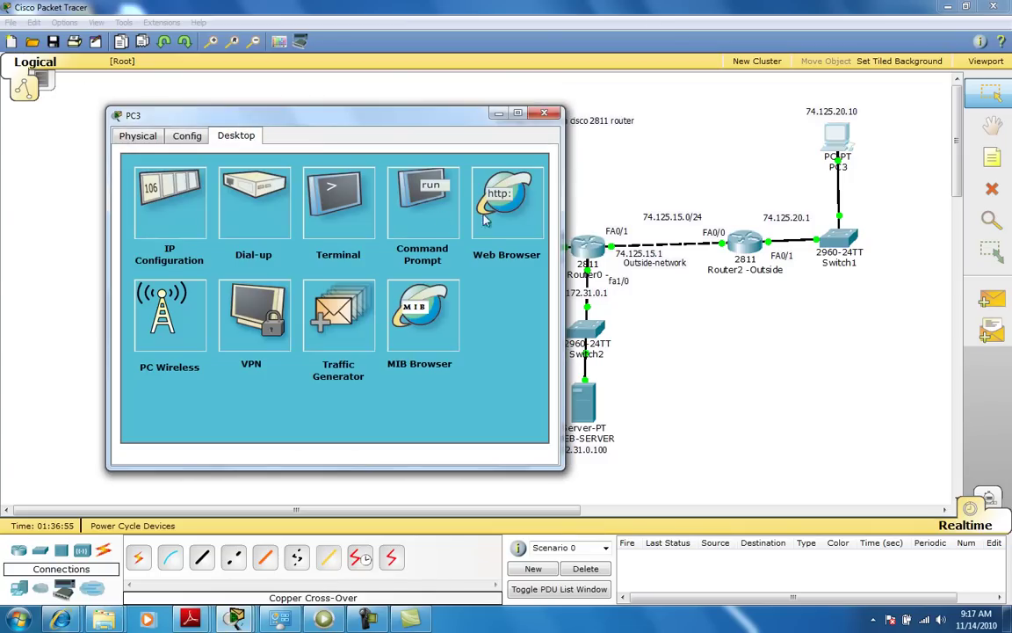
left_click(436, 197)
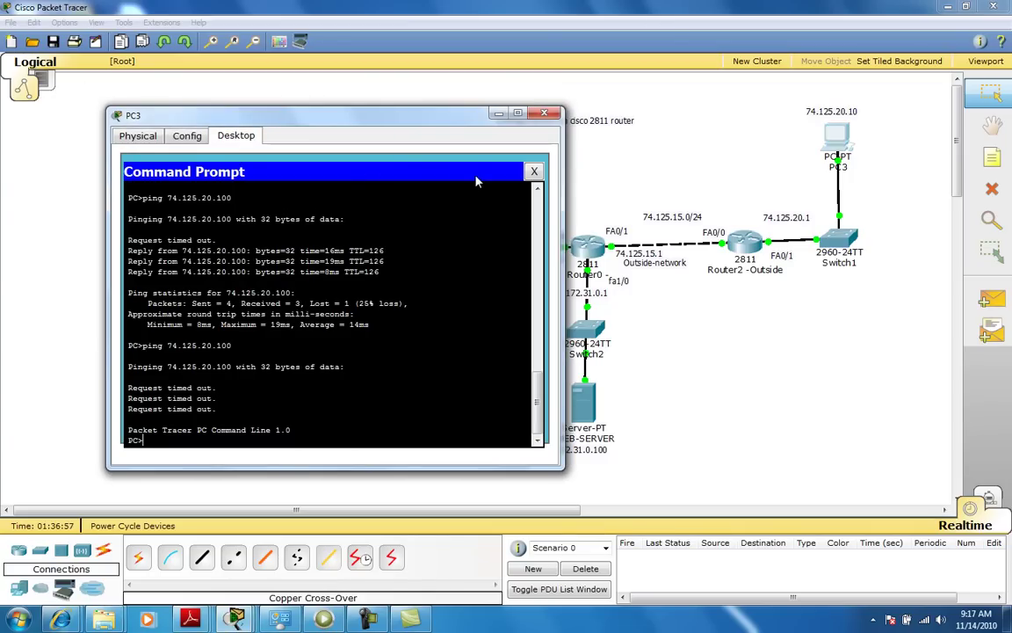
type("ping 74.125.20.100")
key("Return")
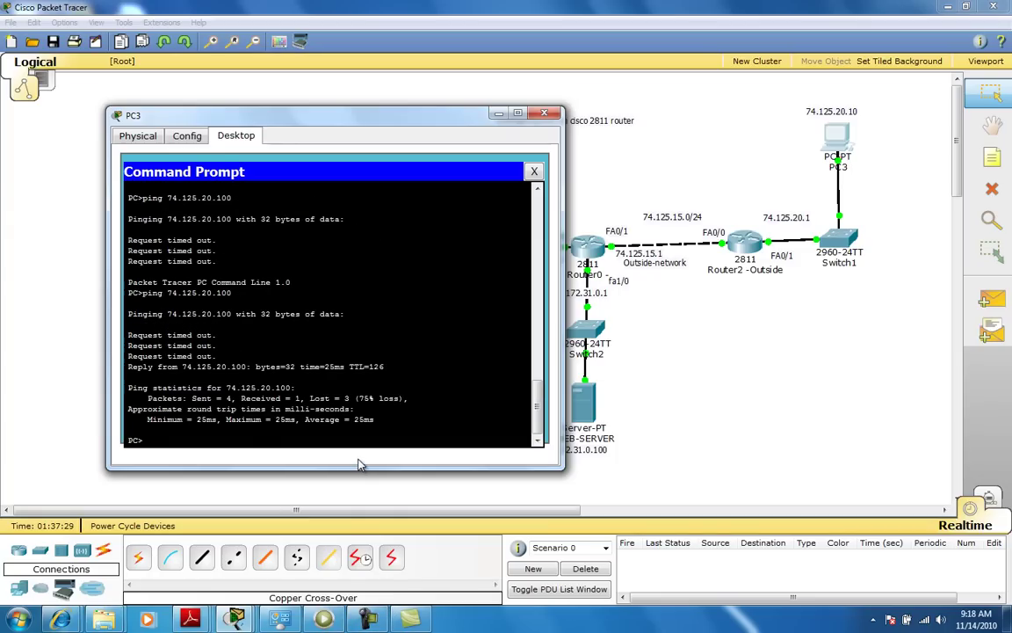
key("Up")
key("Return")
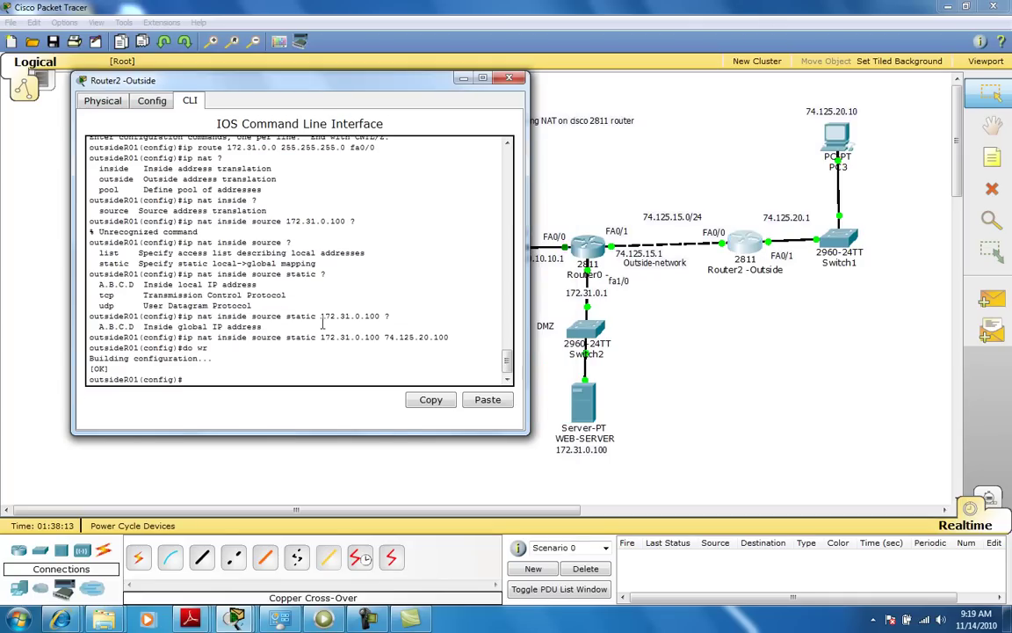
Step: Highlight Router2-Outside's static NAT command and its global address 74.125.20.100
left_click_drag(183, 338, 450, 341)
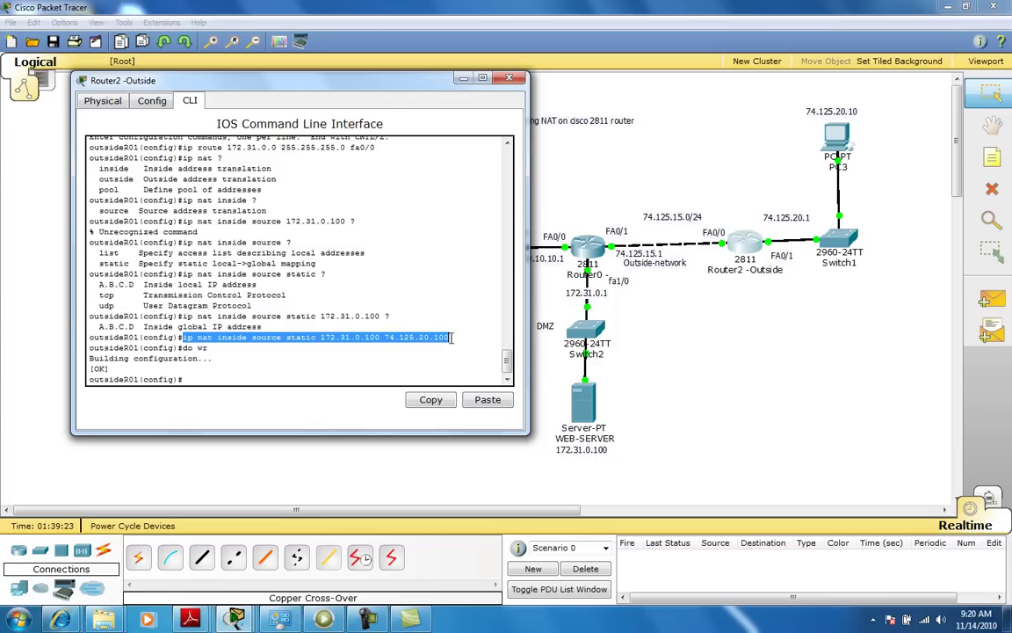
left_click_drag(453, 338, 391, 337)
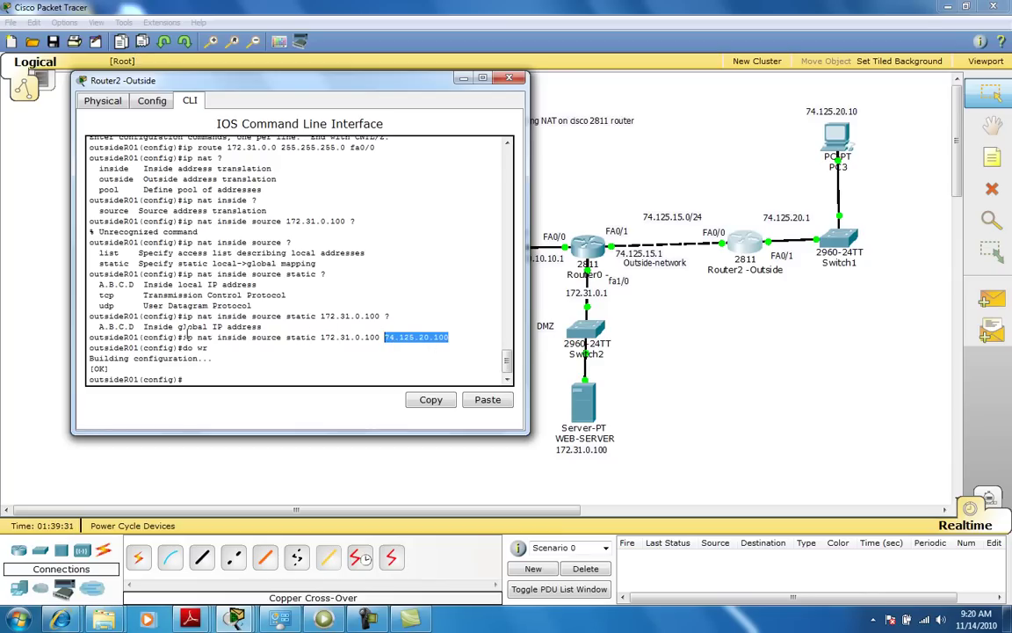
left_click_drag(184, 335, 454, 342)
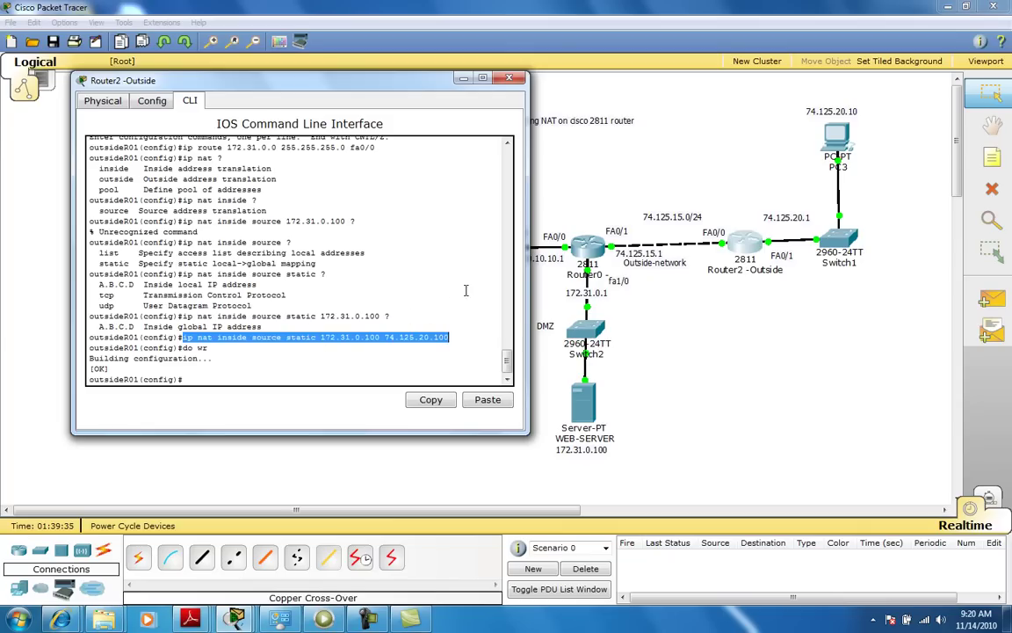
Step: Highlight Router2-Outside's static route to the 172.31.0.0 network
scroll(227, 311, "up", 5)
scroll(226, 311, "down", 3)
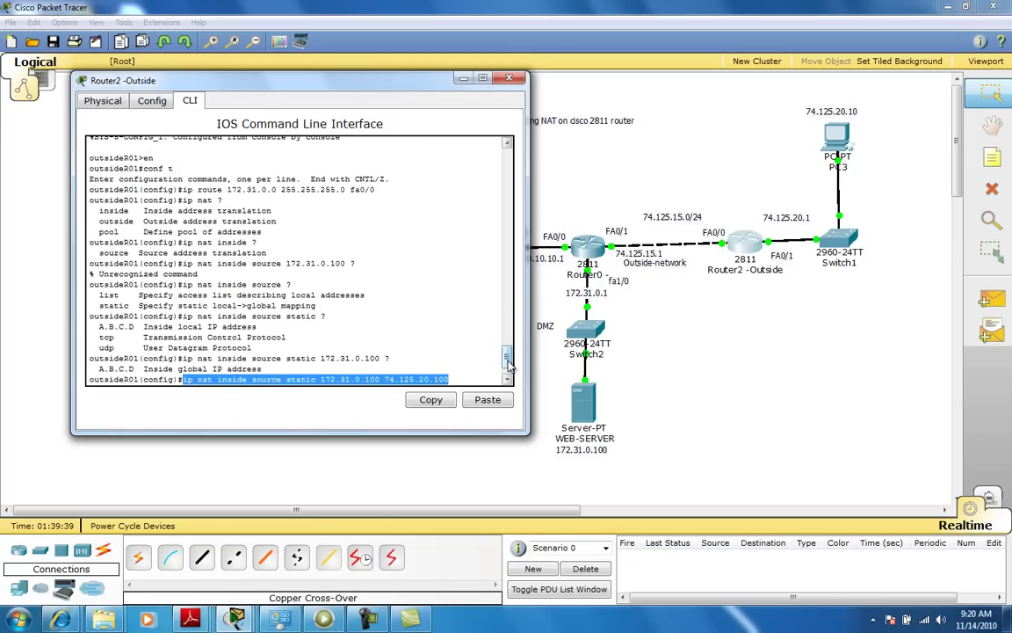
scroll(457, 317, "up", 2)
left_click_drag(181, 260, 378, 262)
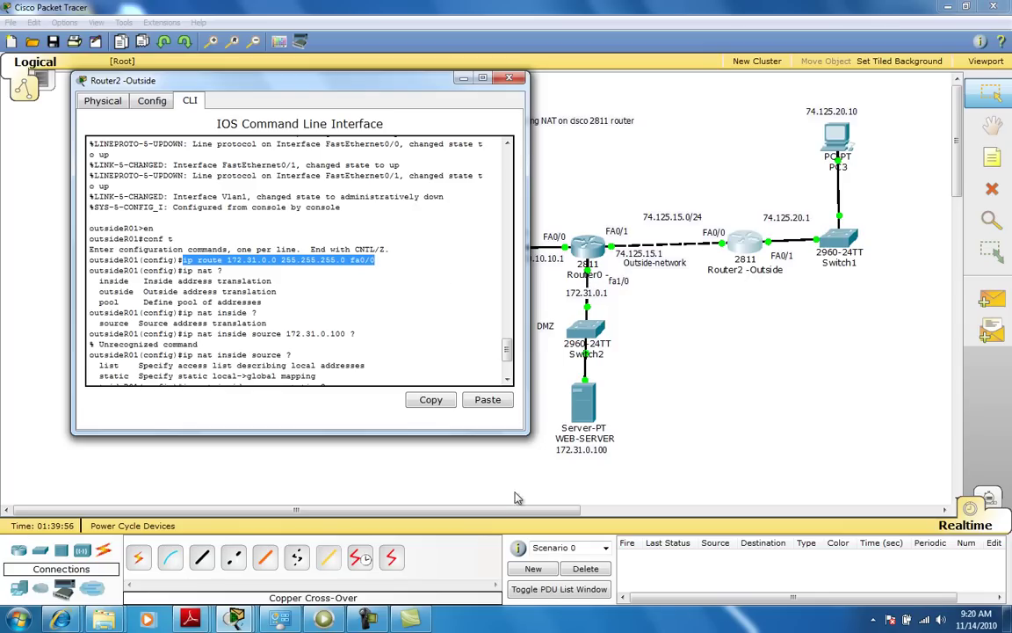
Step: Bring Router0's command-line window back to the front from the taskbar
left_click(237, 618)
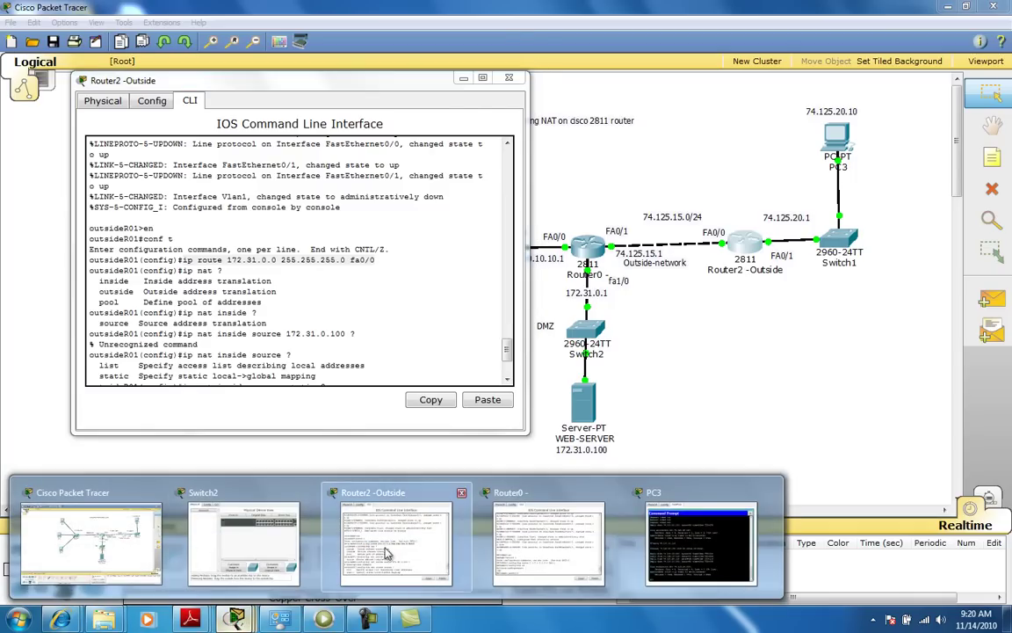
mouse_move(479, 497)
left_click(397, 466)
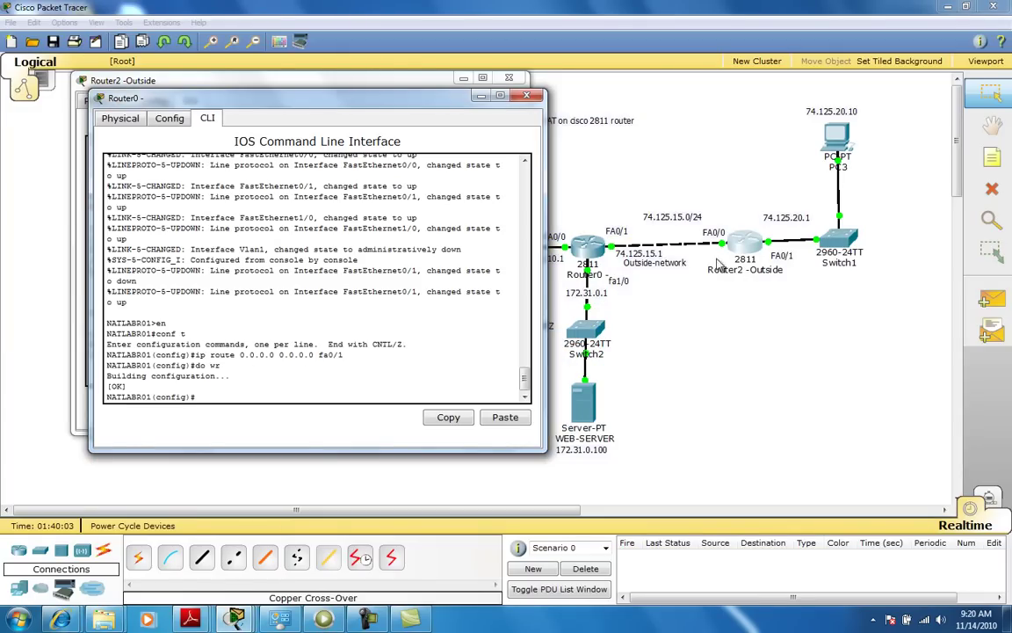
Step: Highlight both 0.0.0.0 fields of Router0's default route, then close the router CLI windows
left_click_drag(273, 356, 241, 355)
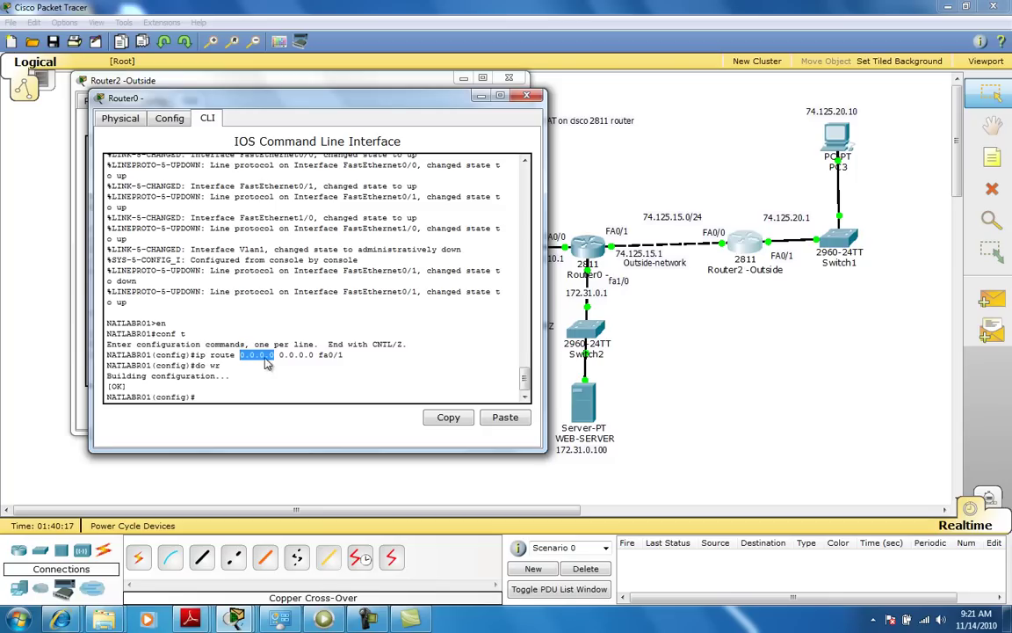
left_click_drag(278, 355, 315, 355)
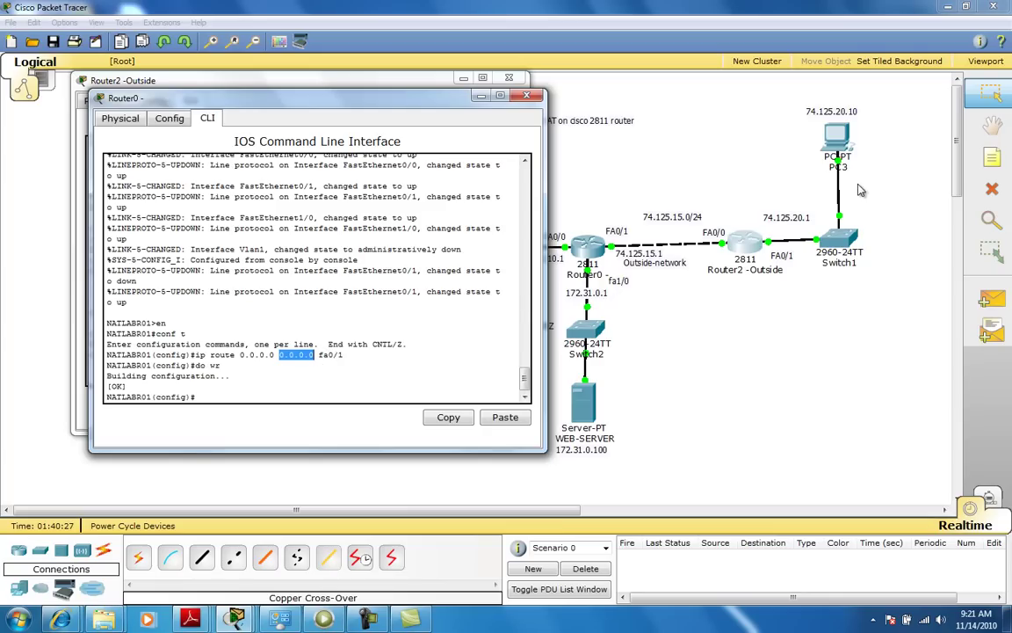
left_click(841, 141)
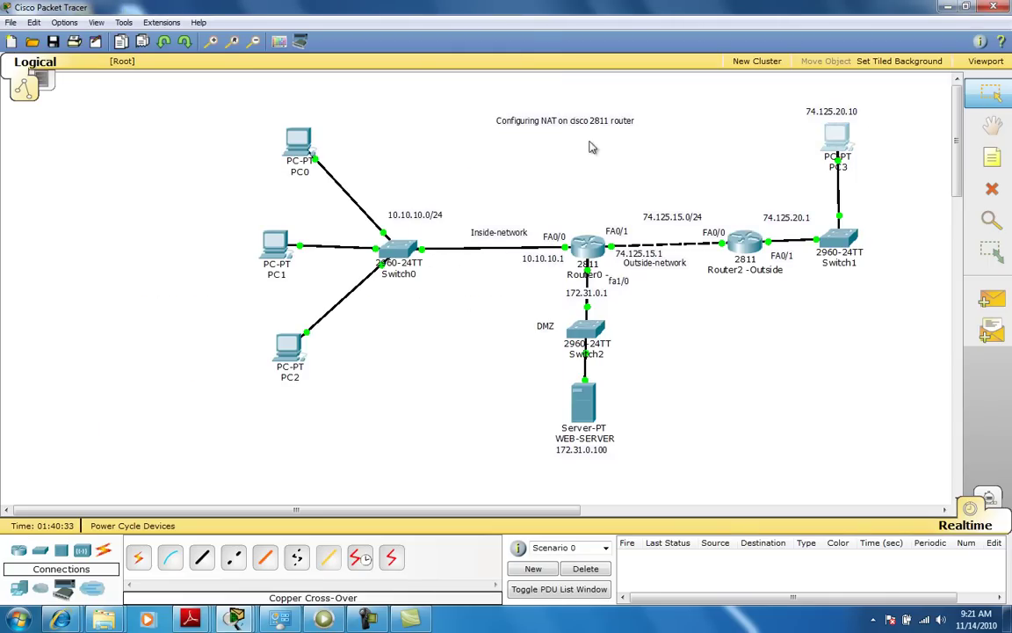
Step: Reopen PC3's command prompt, then switch PC3 to its web browser and move it aside
left_click(835, 139)
left_click_drag(385, 121, 679, 127)
key("Up")
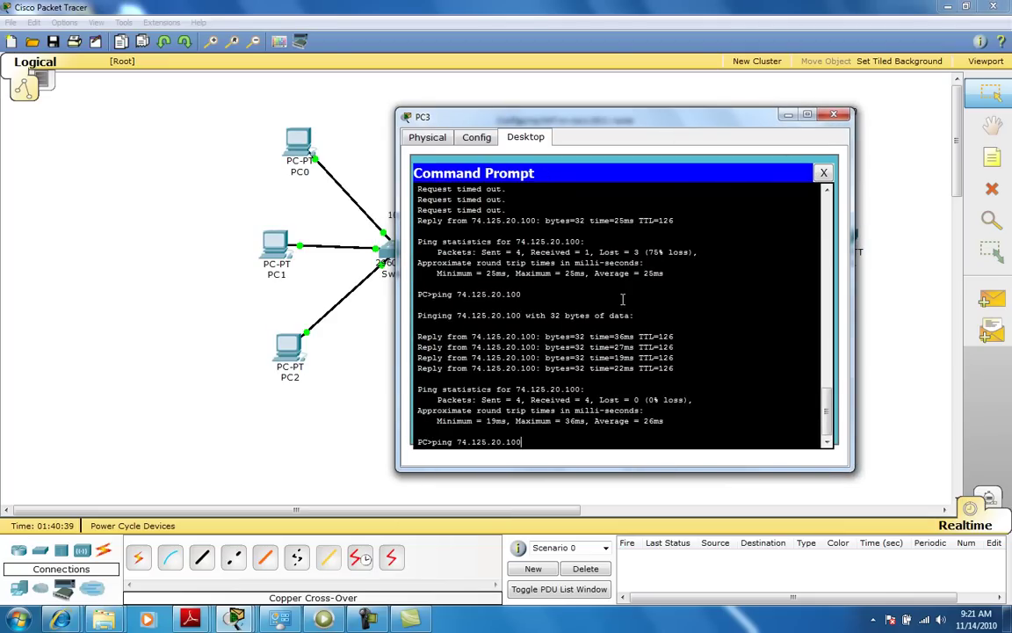
left_click(823, 172)
left_click(795, 202)
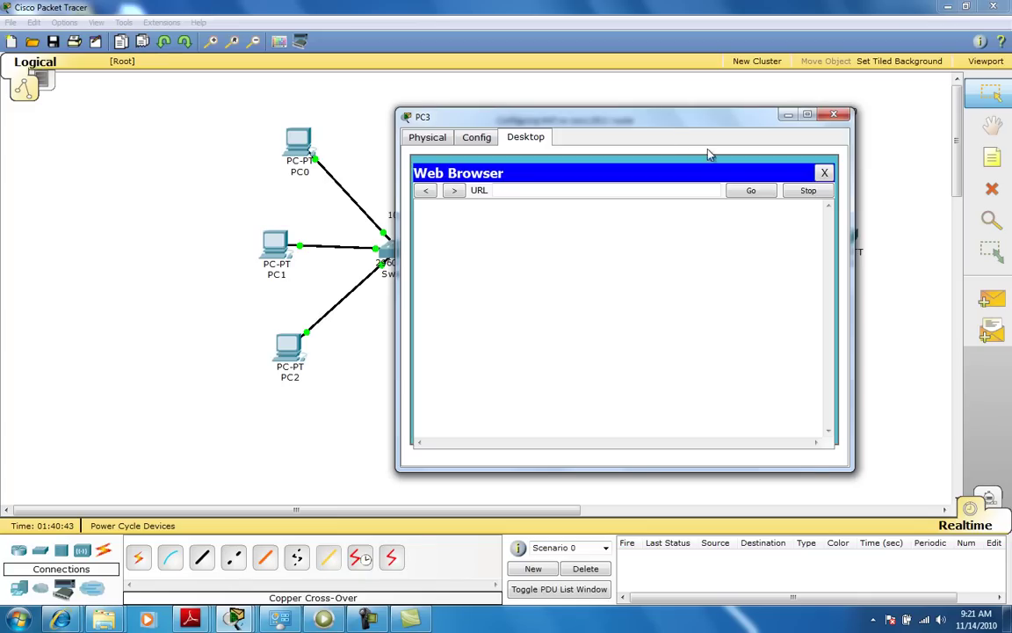
left_click_drag(670, 120, 323, 95)
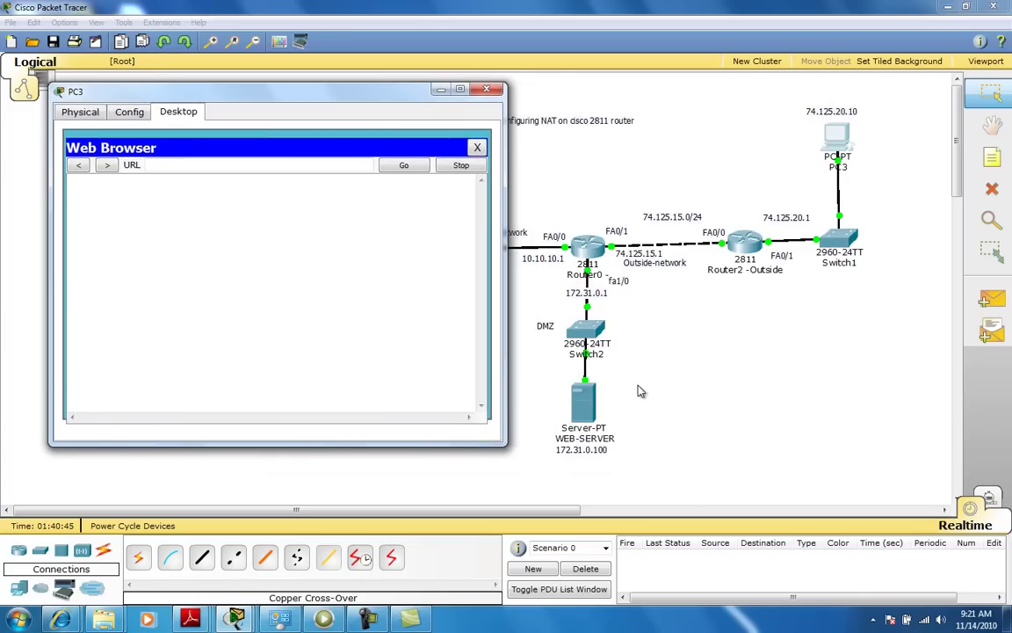
Step: Check WEB-SERVER's global settings show gateway 172.31.0.1, then put its window away
left_click(584, 406)
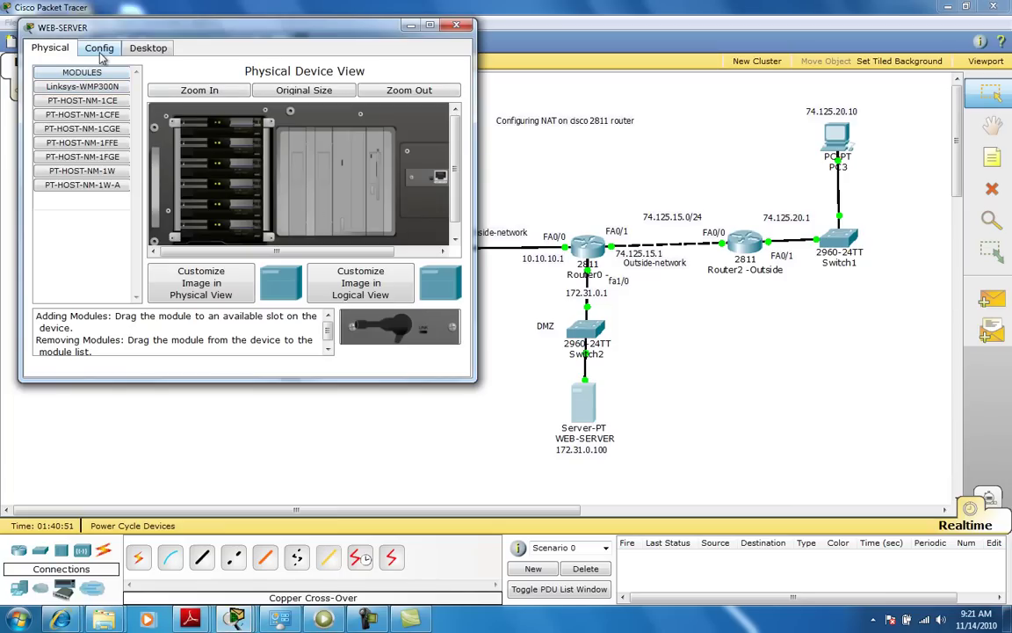
left_click(140, 49)
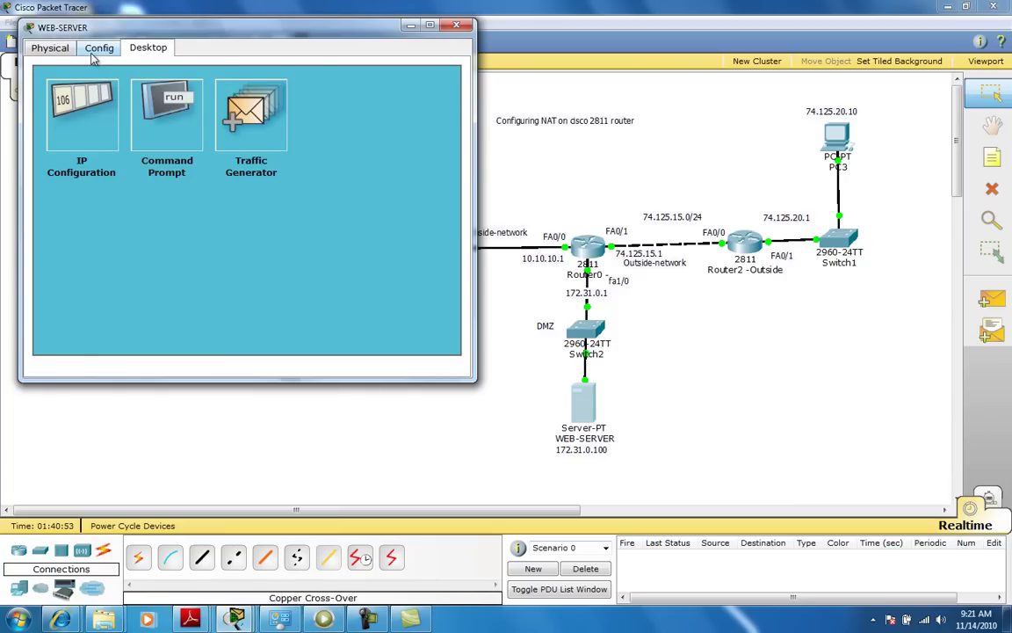
left_click(55, 51)
left_click(77, 46)
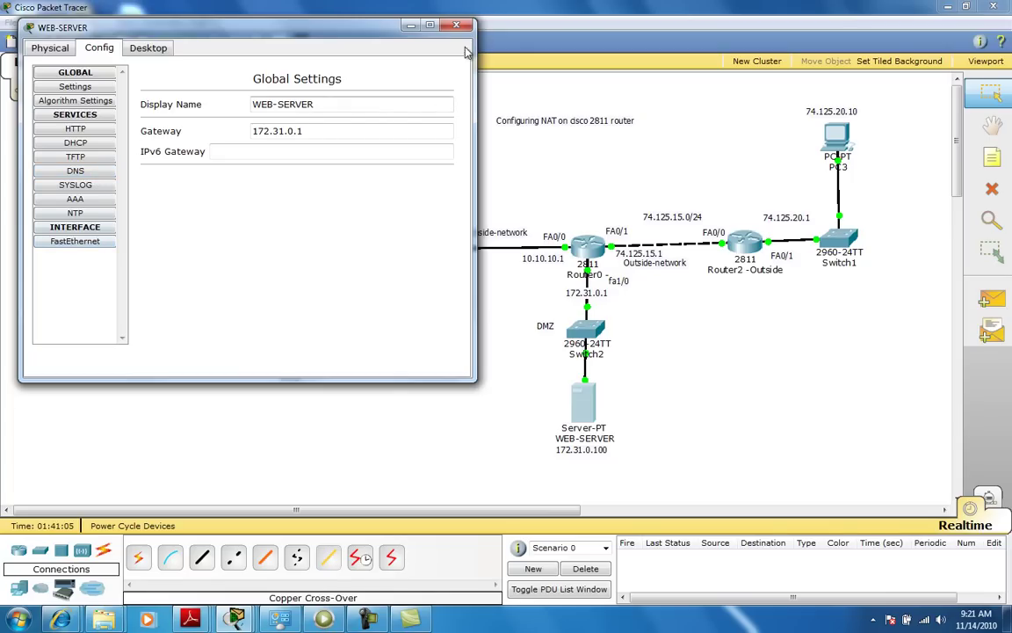
left_click(410, 25)
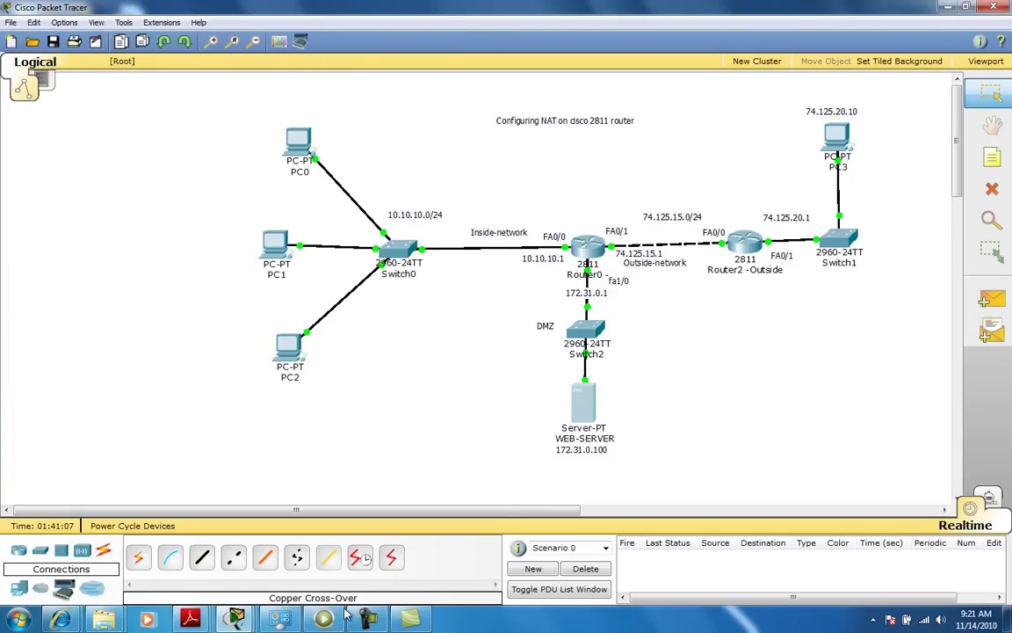
Step: Restore PC3's web browser and try requesting the 74.125.20.100 address
left_click(236, 619)
left_click(678, 536)
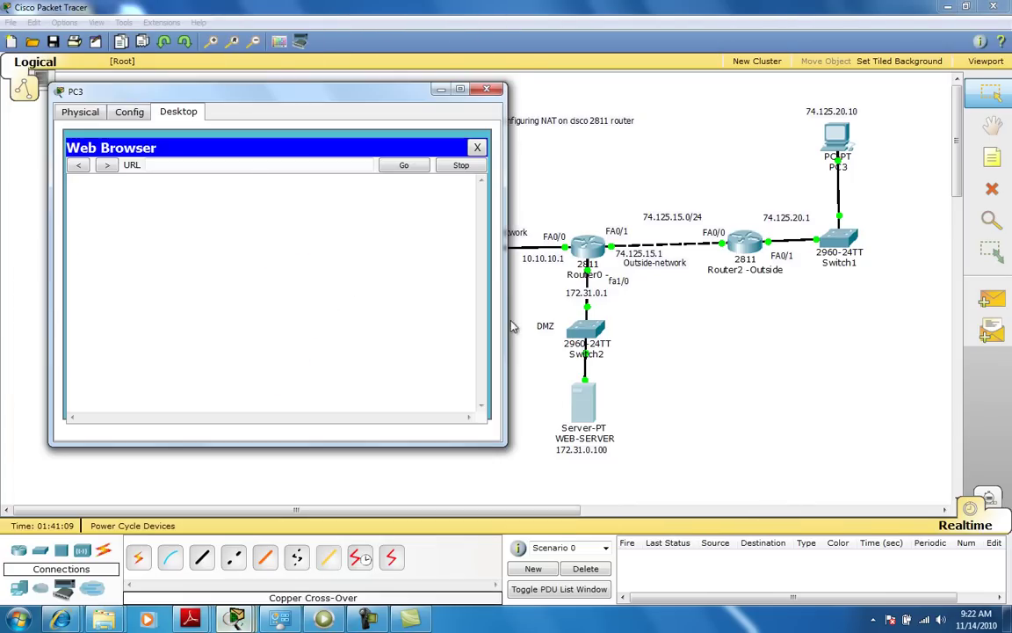
left_click(225, 166)
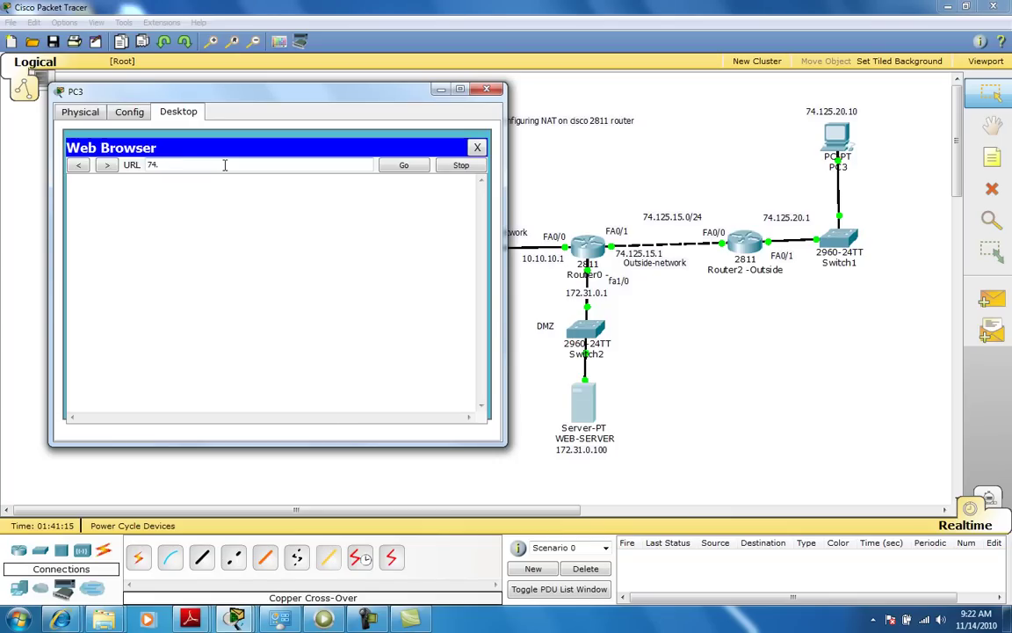
type("74.125.20.10")
key("Return")
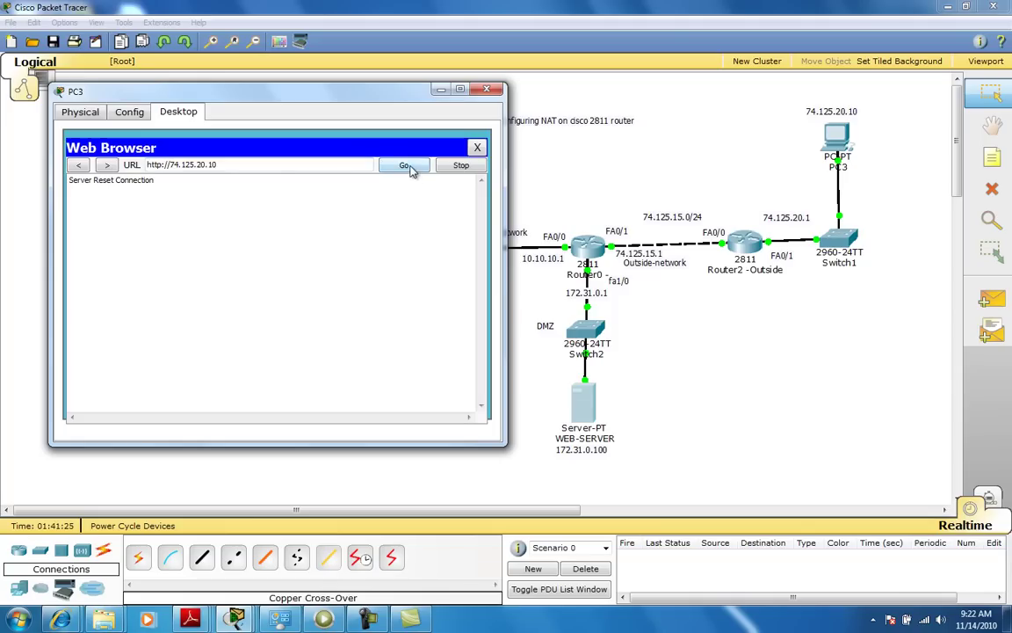
left_click(477, 147)
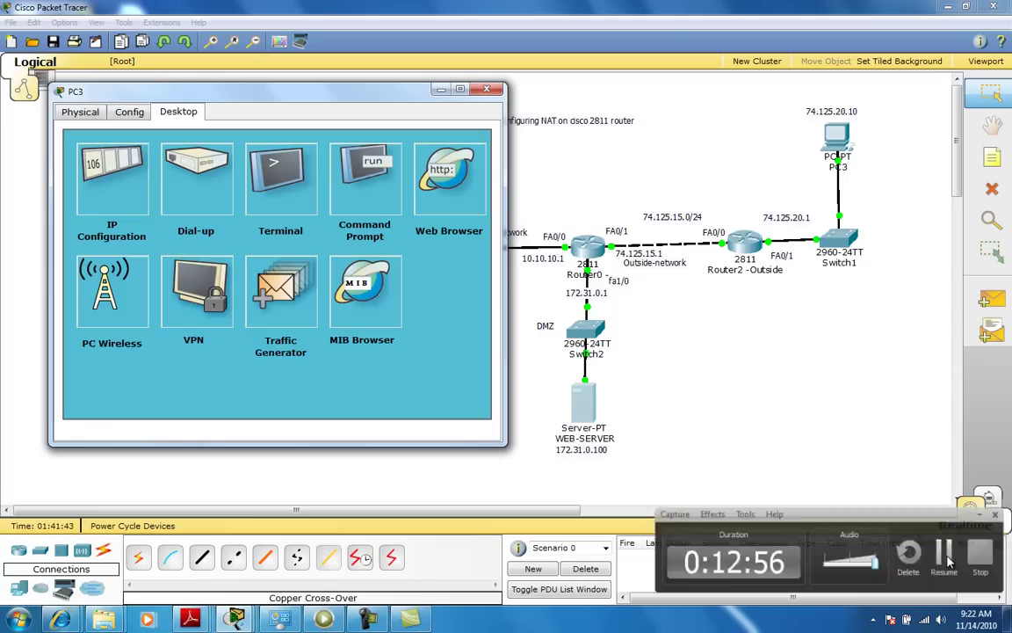
left_click(450, 179)
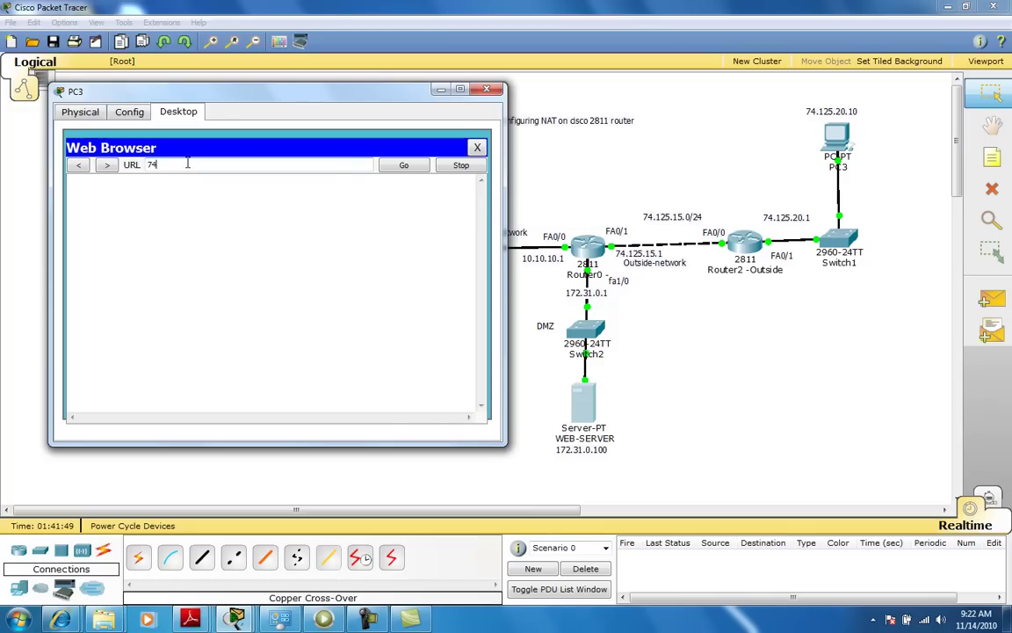
type("74.125.20.100")
left_click(404, 165)
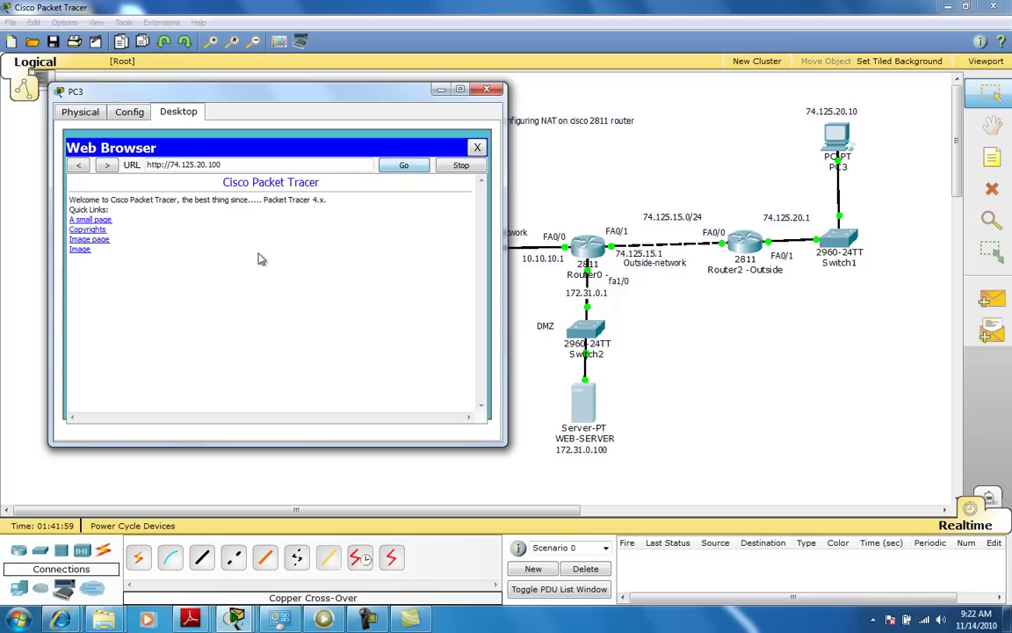
left_click(96, 221)
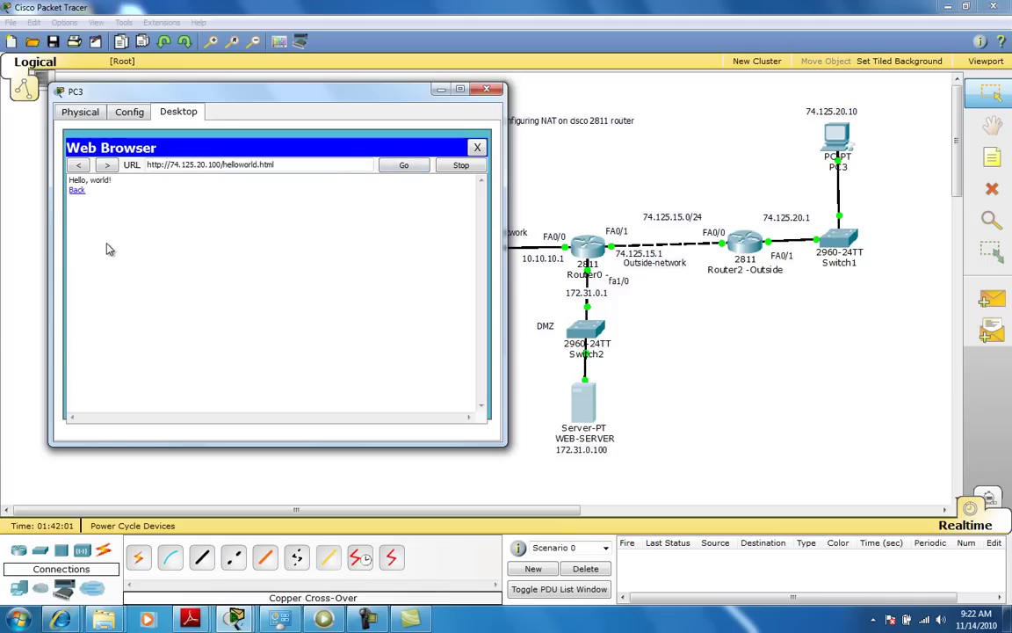
left_click(76, 191)
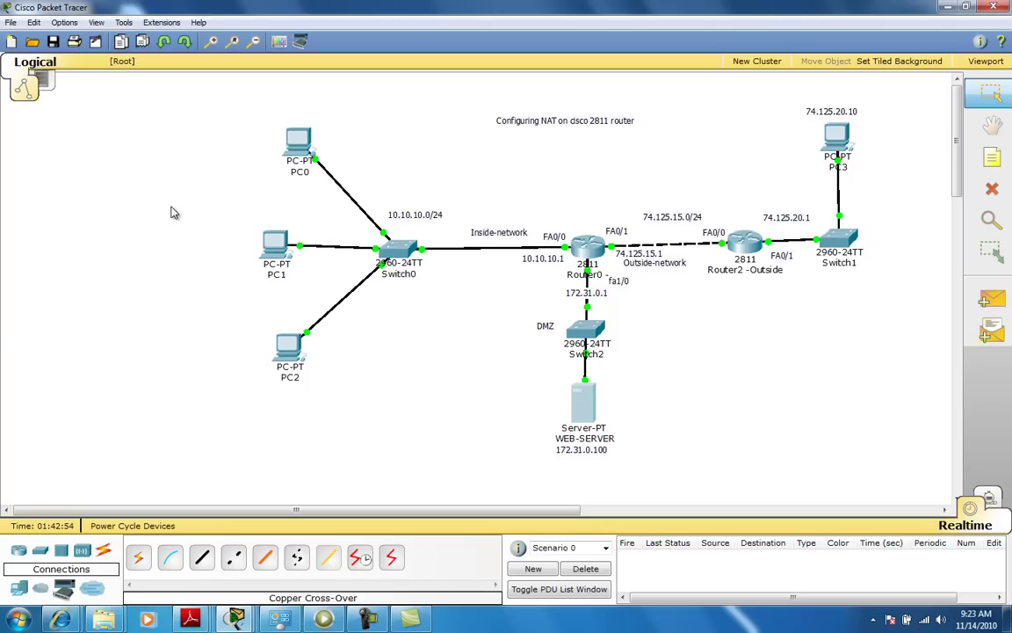
Step: Request 74.125.20.100 from PC0's web browser, which times out
left_click(297, 148)
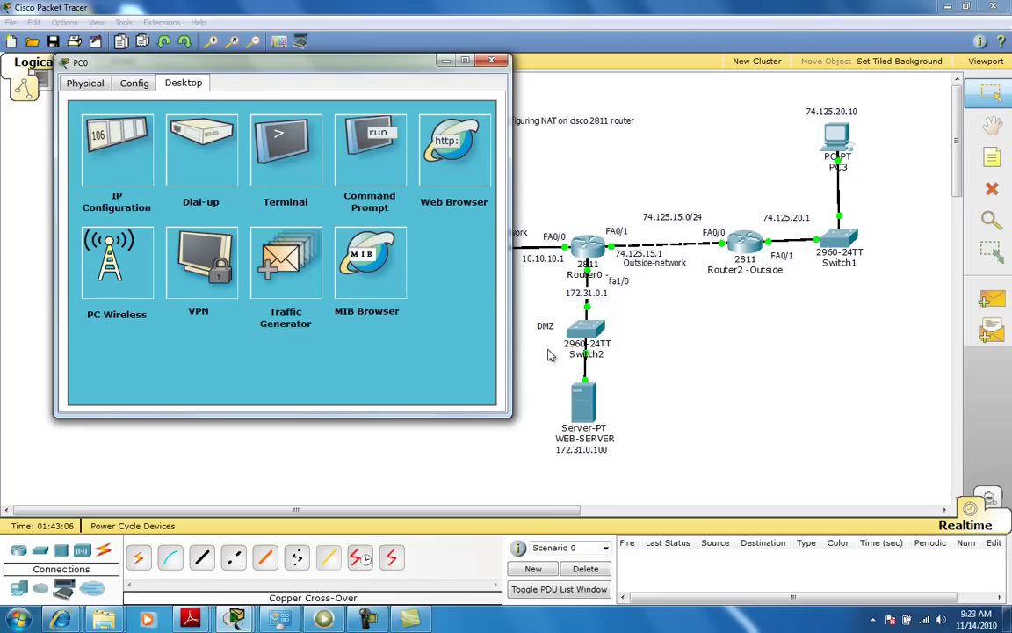
left_click(420, 147)
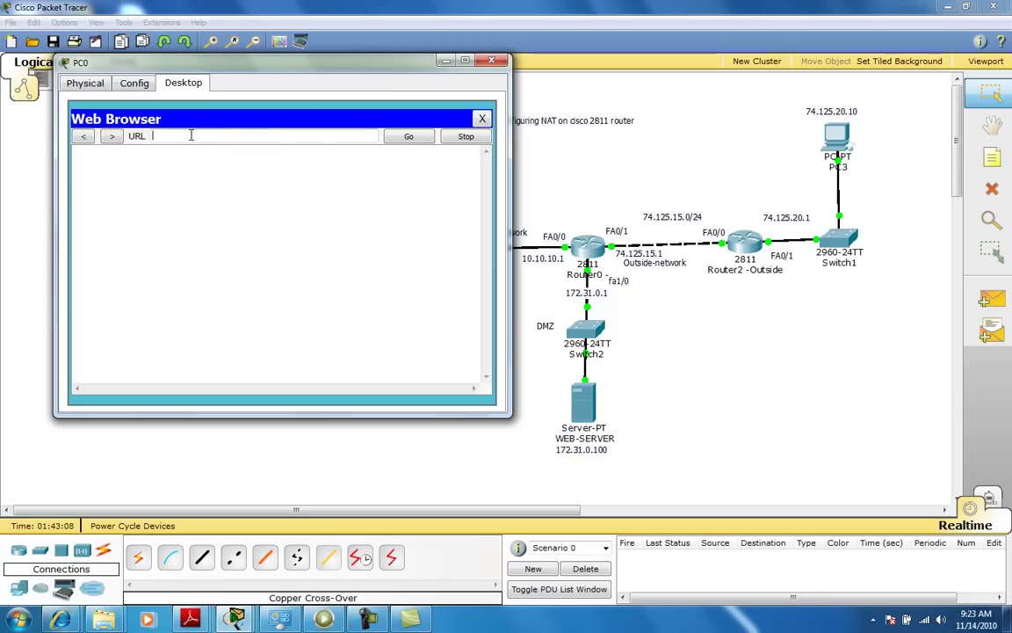
type("74.125.20.100")
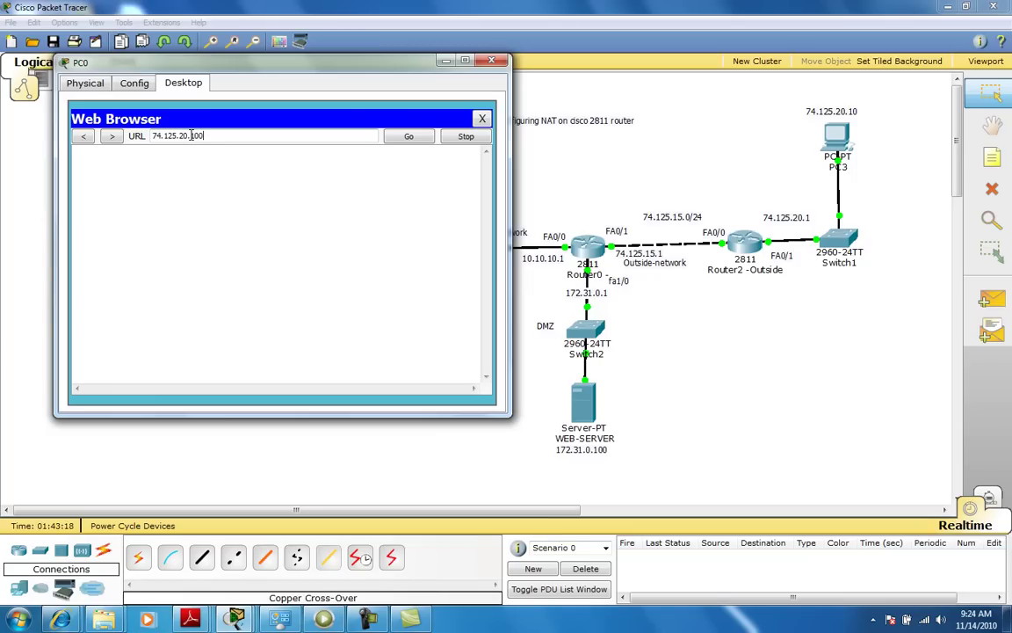
key("Return")
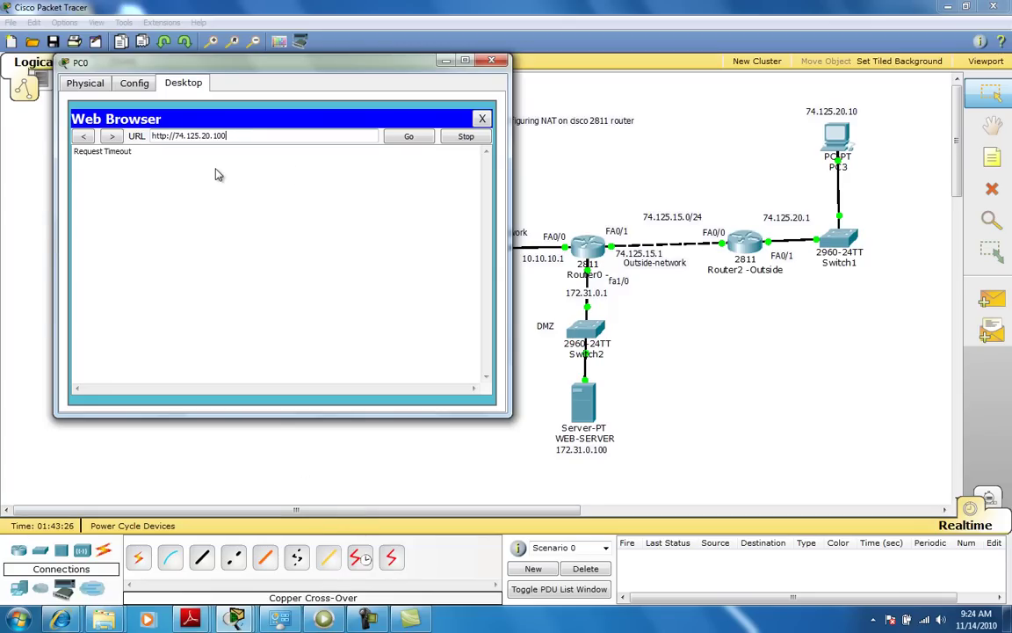
Step: Load the web page at internal address 172.31.0.100 instead, then close the browser
key("BackSpace")
key("BackSpace")
key("BackSpace")
key("BackSpace")
key("BackSpace")
key("BackSpace")
key("BackSpace")
key("BackSpace")
key("BackSpace")
key("BackSpace")
key("BackSpace")
key("BackSpace")
key("BackSpace")
type("172.31.0.100")
key("Return")
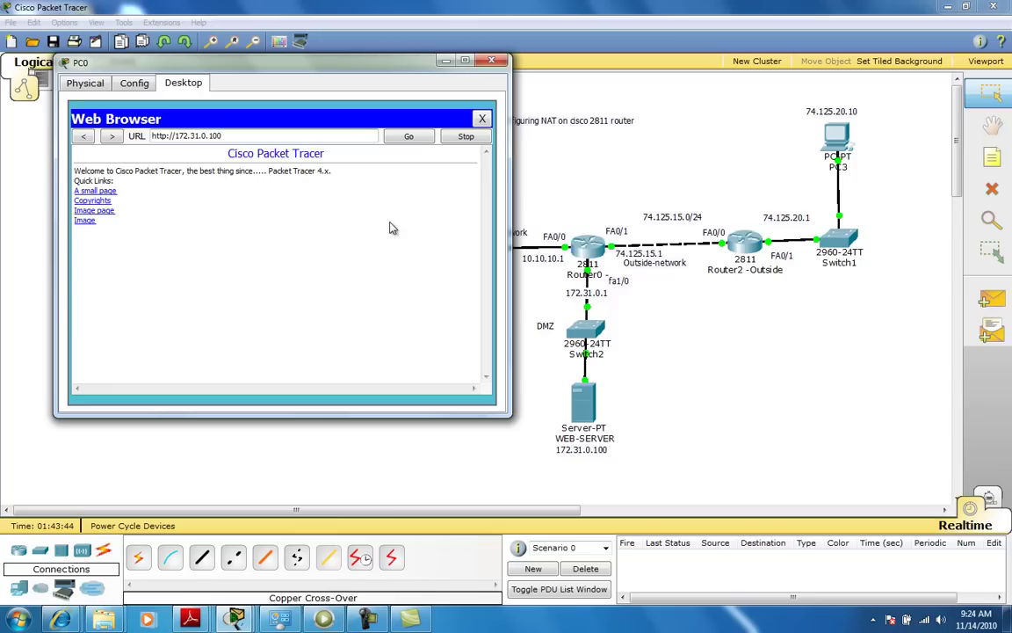
left_click(482, 117)
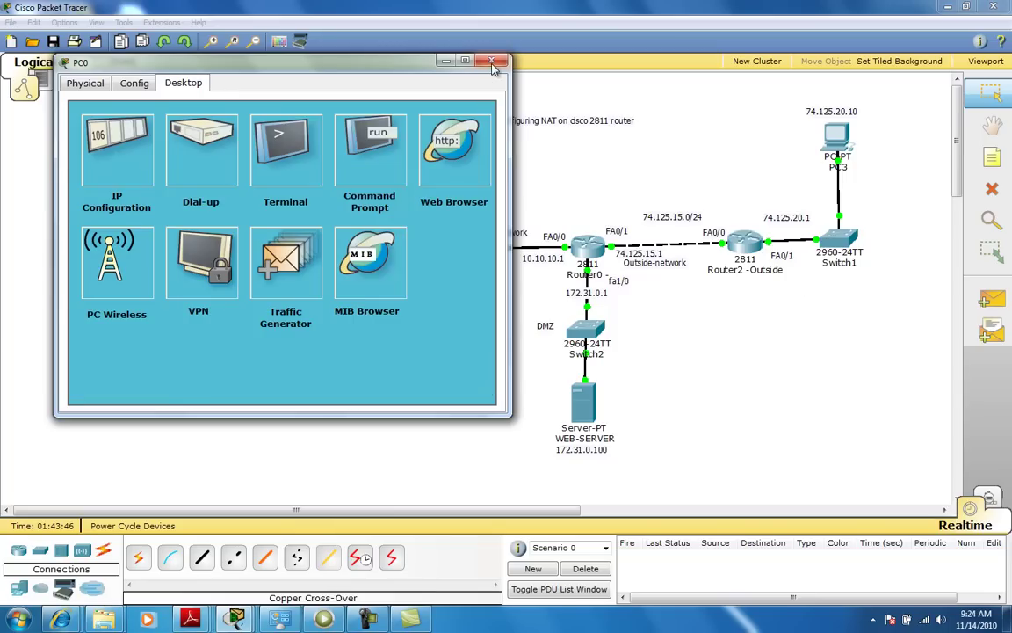
Step: Close PC0's device window, leaving the full NAT lab topology visible
left_click(493, 63)
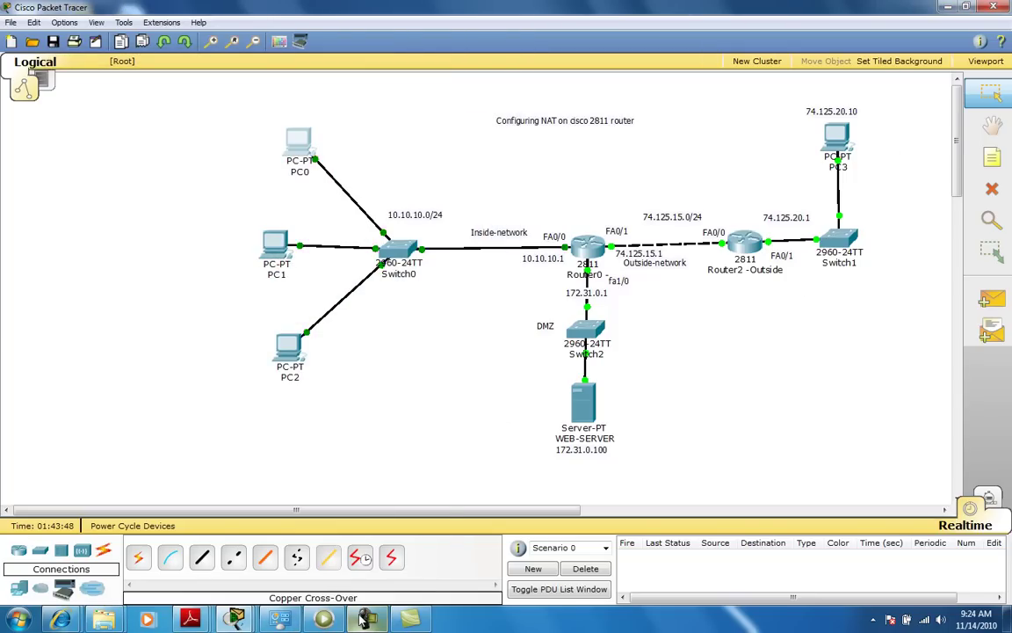
mouse_move(362, 617)
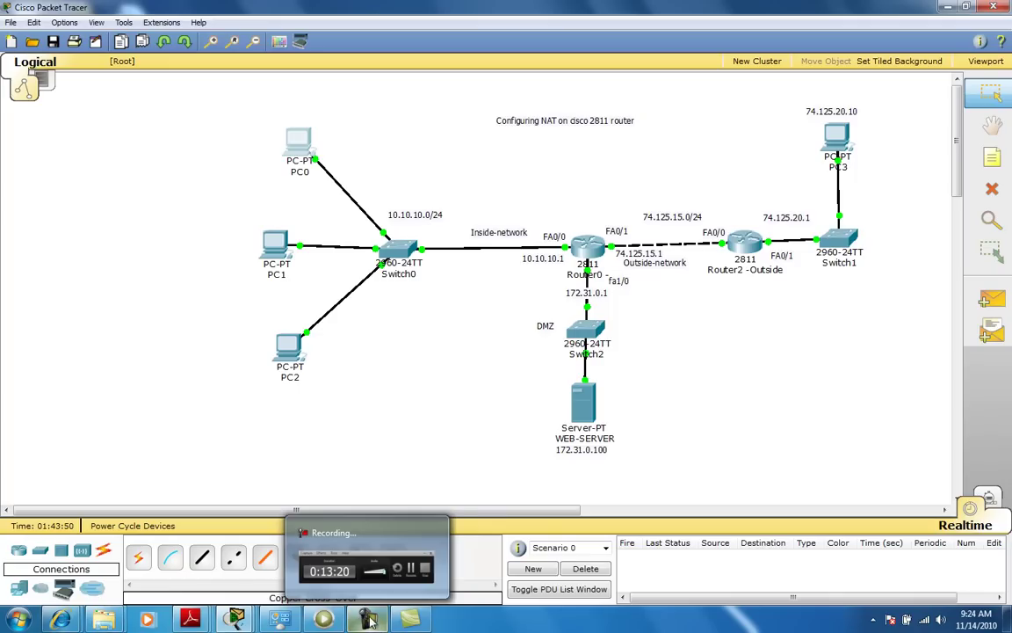
left_click(363, 619)
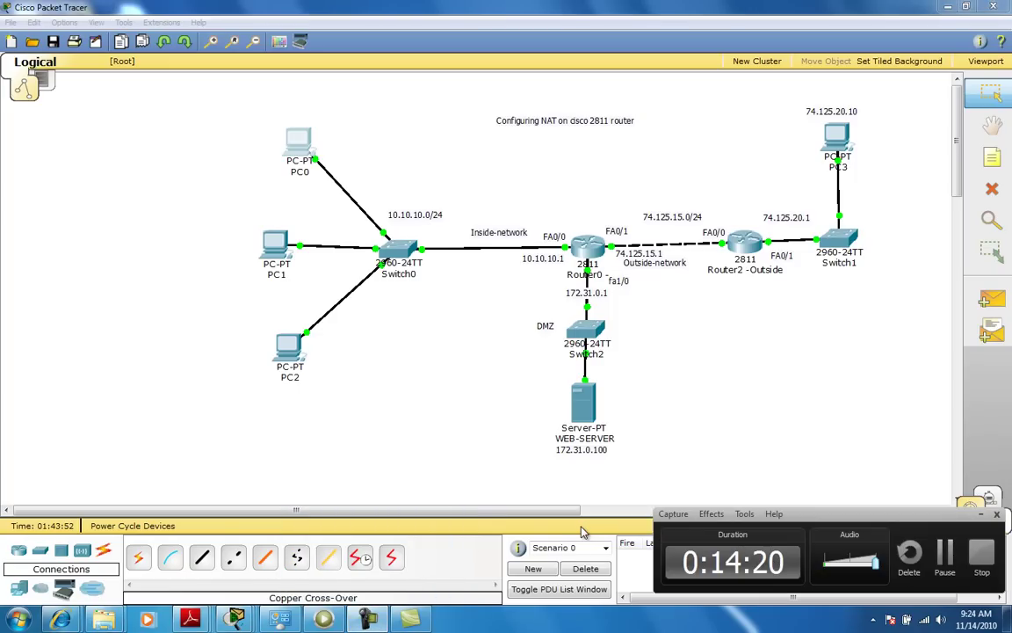